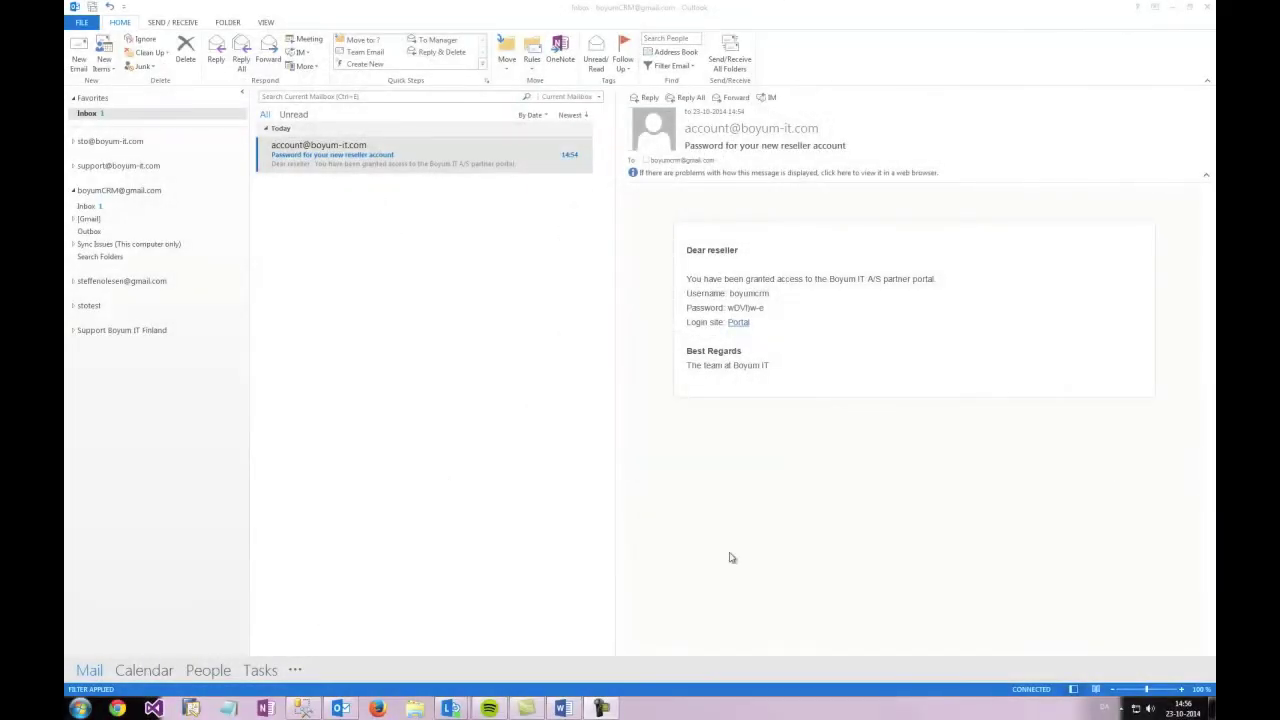
# Step: Copy the partner portal password from the new reseller account e-mail and follow its Portal link
pyautogui.click(375, 168)
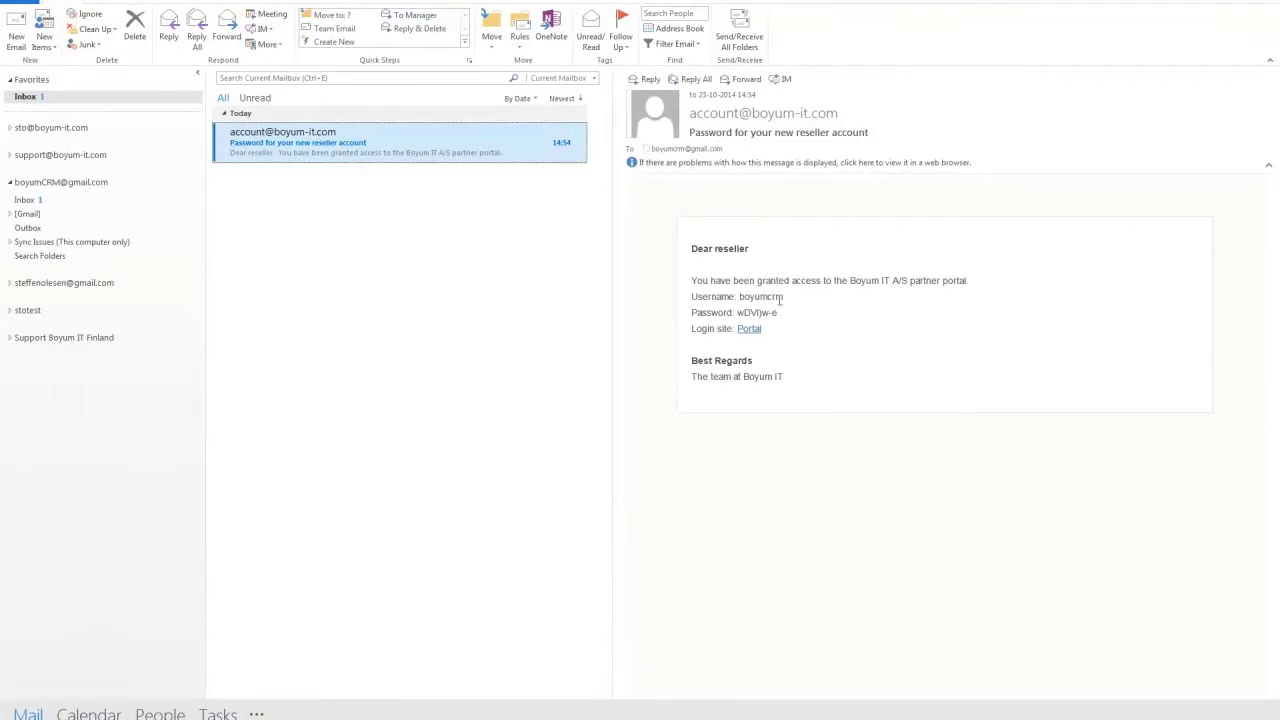
pyautogui.moveTo(781, 315); pyautogui.dragTo(738, 313)
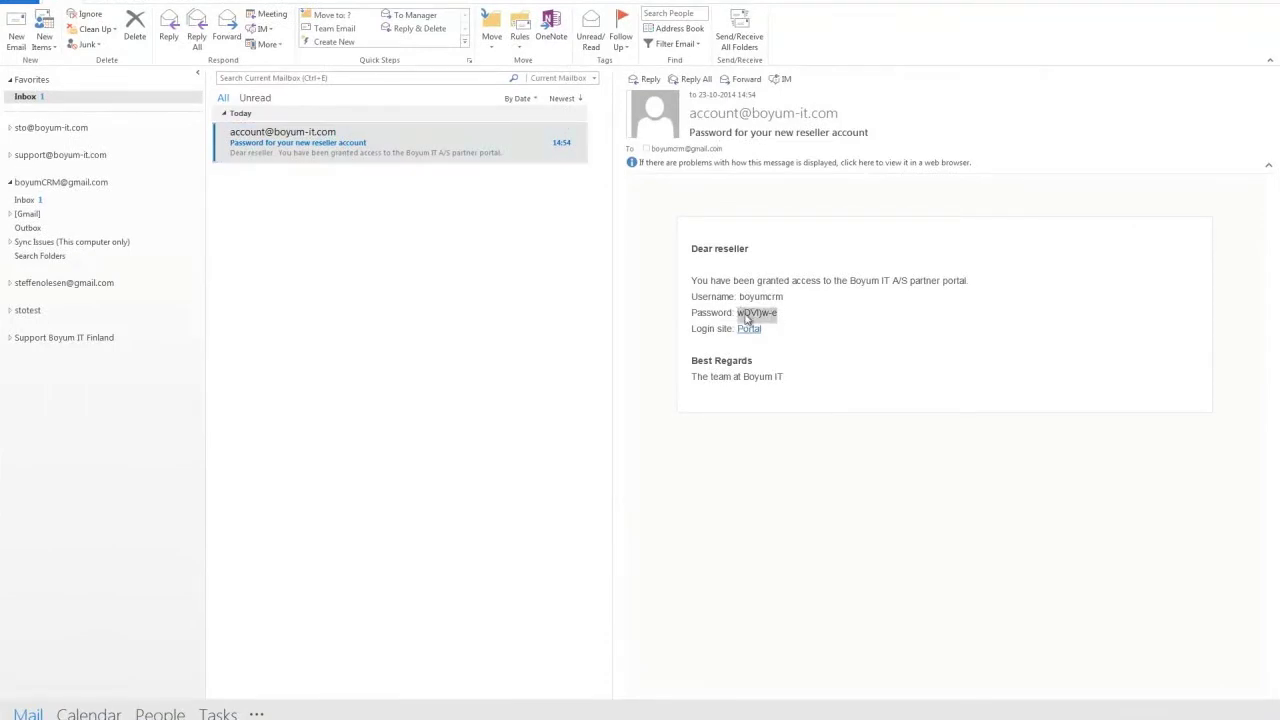
pyautogui.rightClick(746, 318)
pyautogui.click(771, 323)
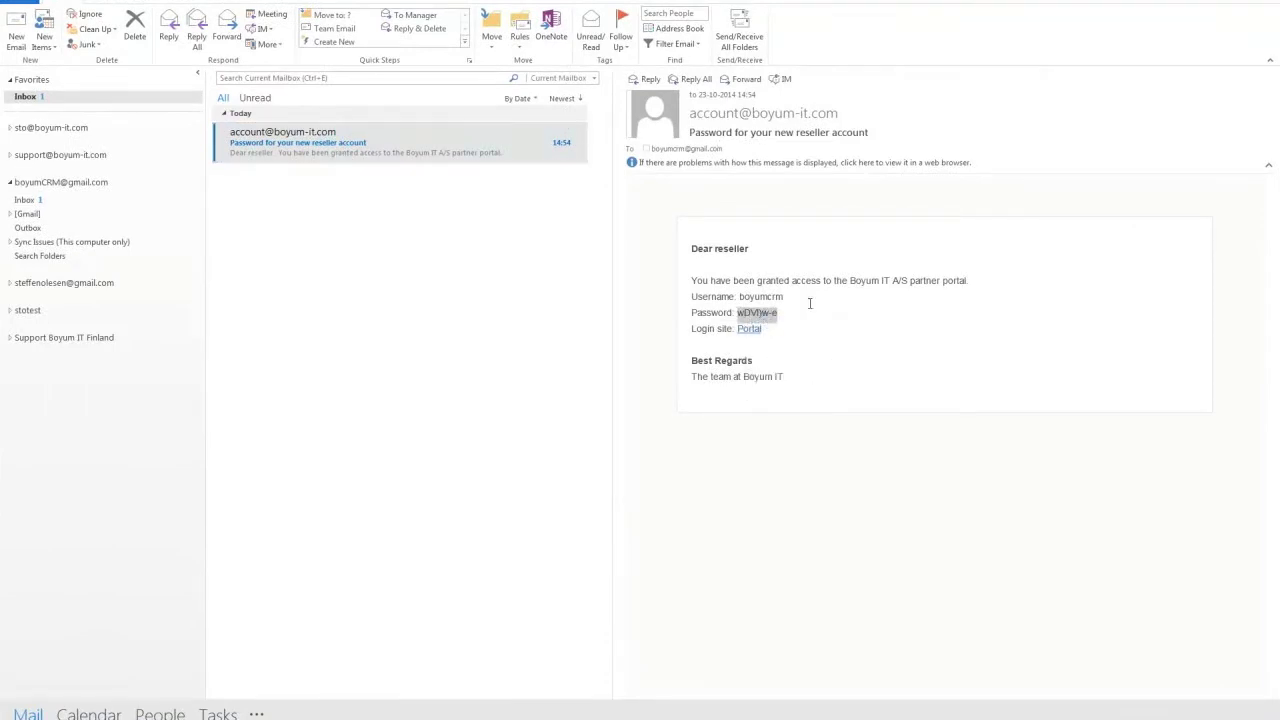
pyautogui.click(750, 329)
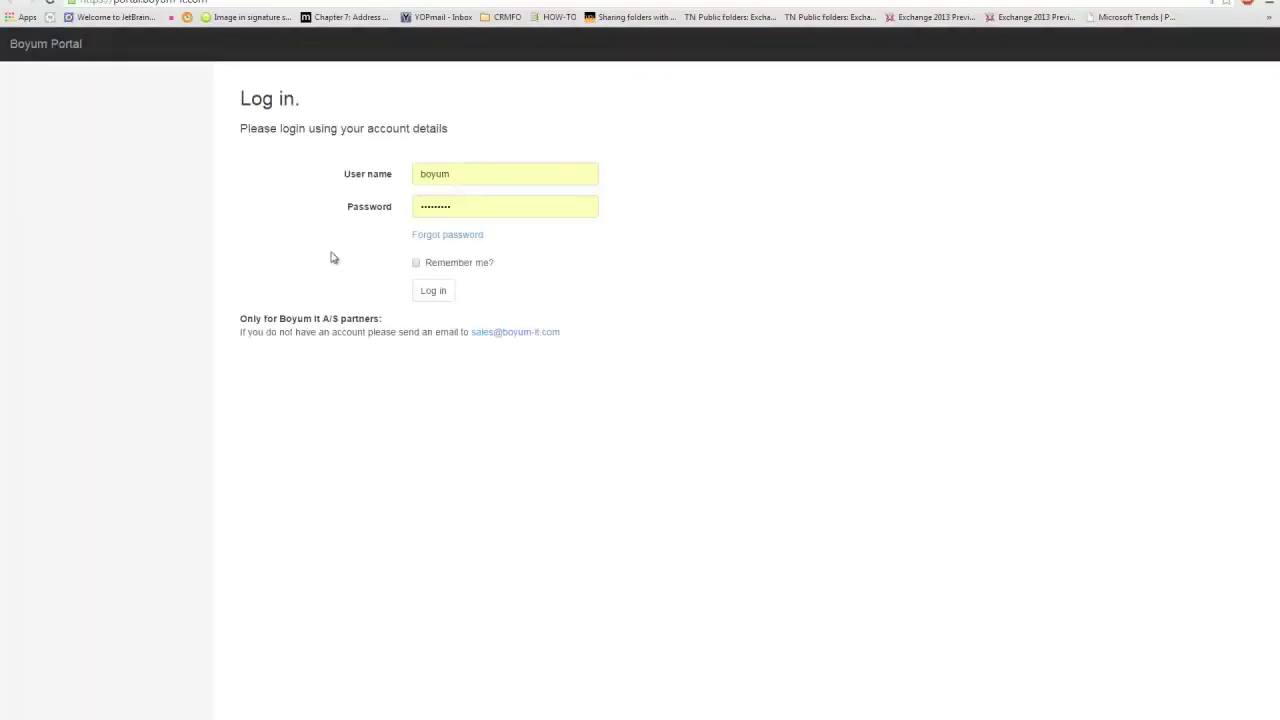
# Step: Log in to Boyum Portal with the reseller user name and pasted password, then view Manage subscriptions
pyautogui.click(487, 174)
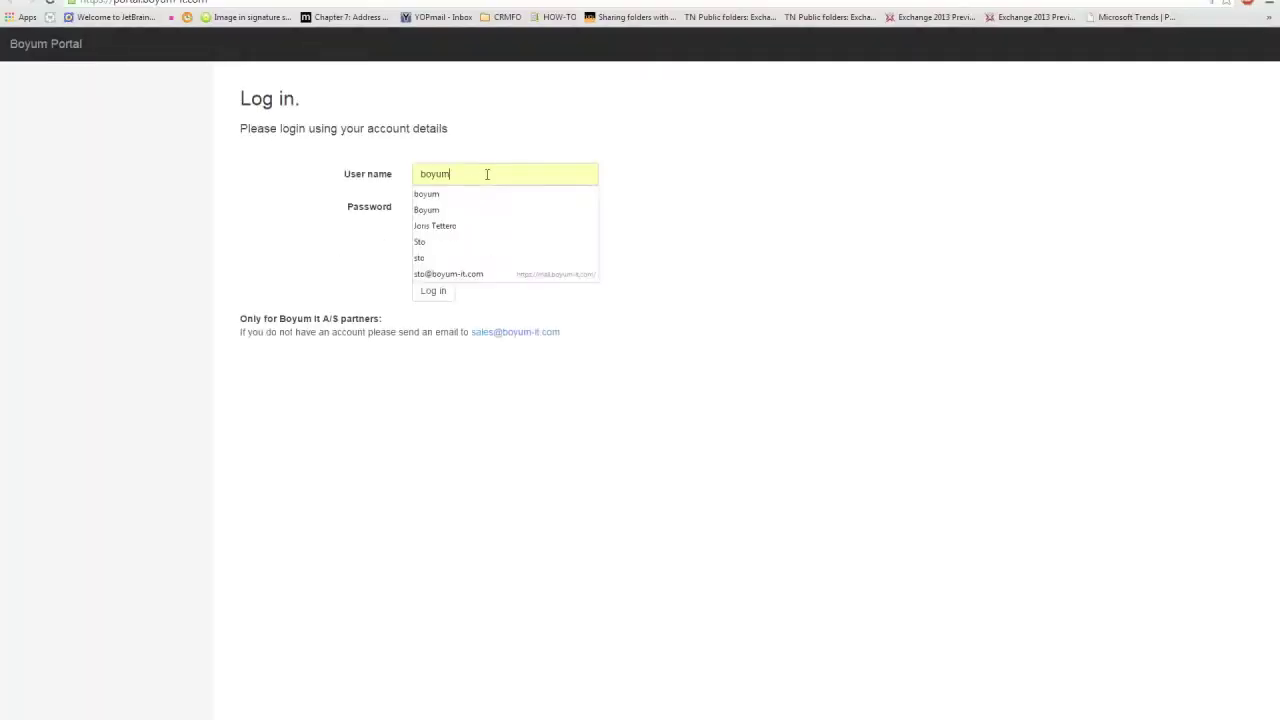
pyautogui.click(377, 182)
pyautogui.write('boyumci')
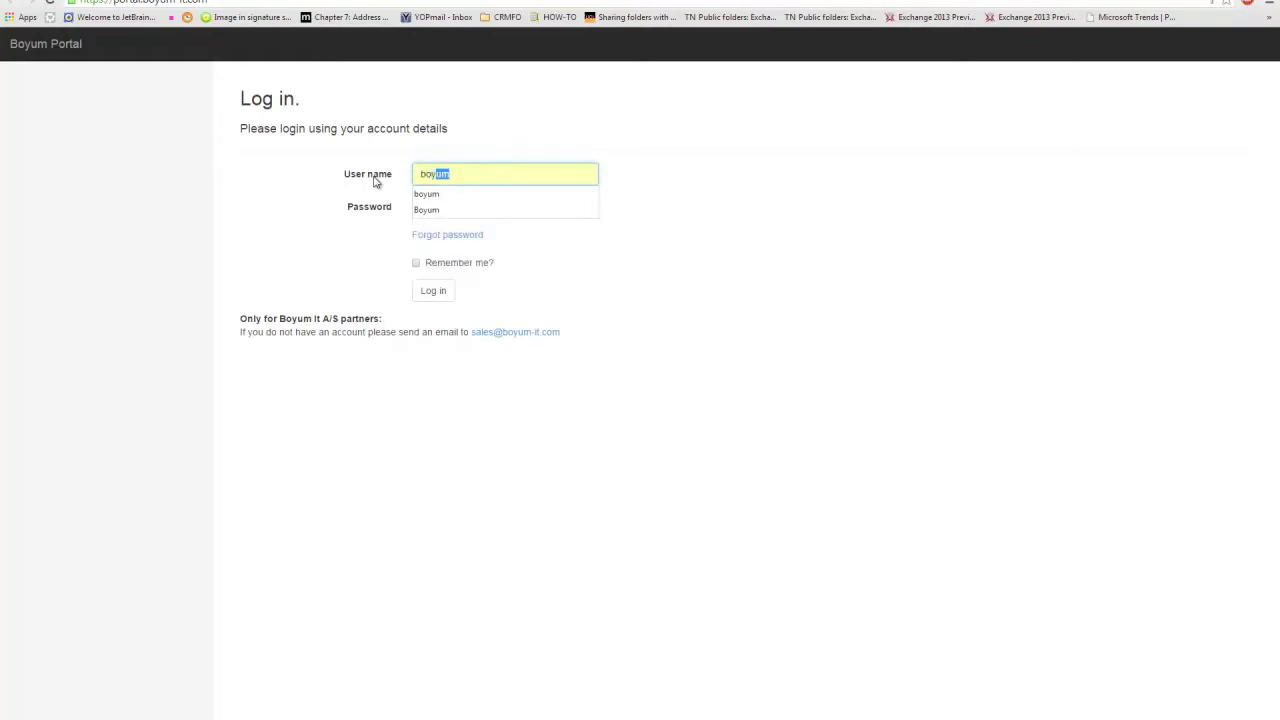
pyautogui.press('Tab')
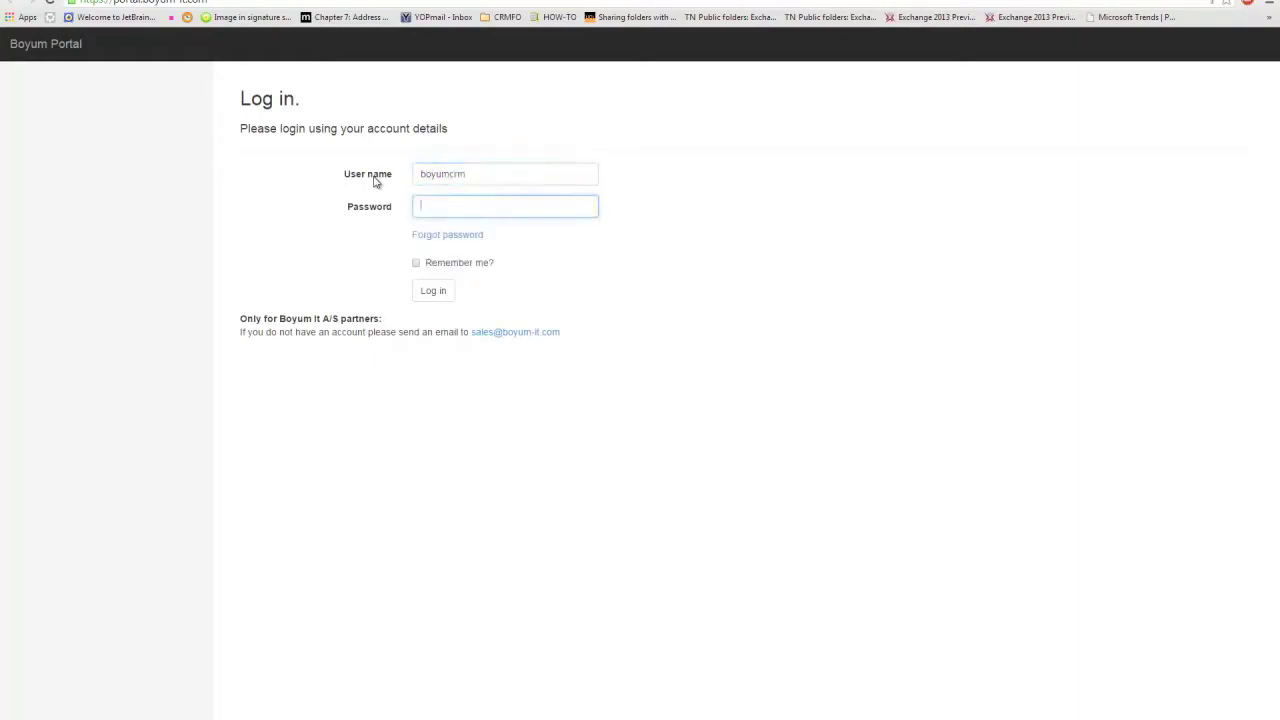
pyautogui.click(433, 291)
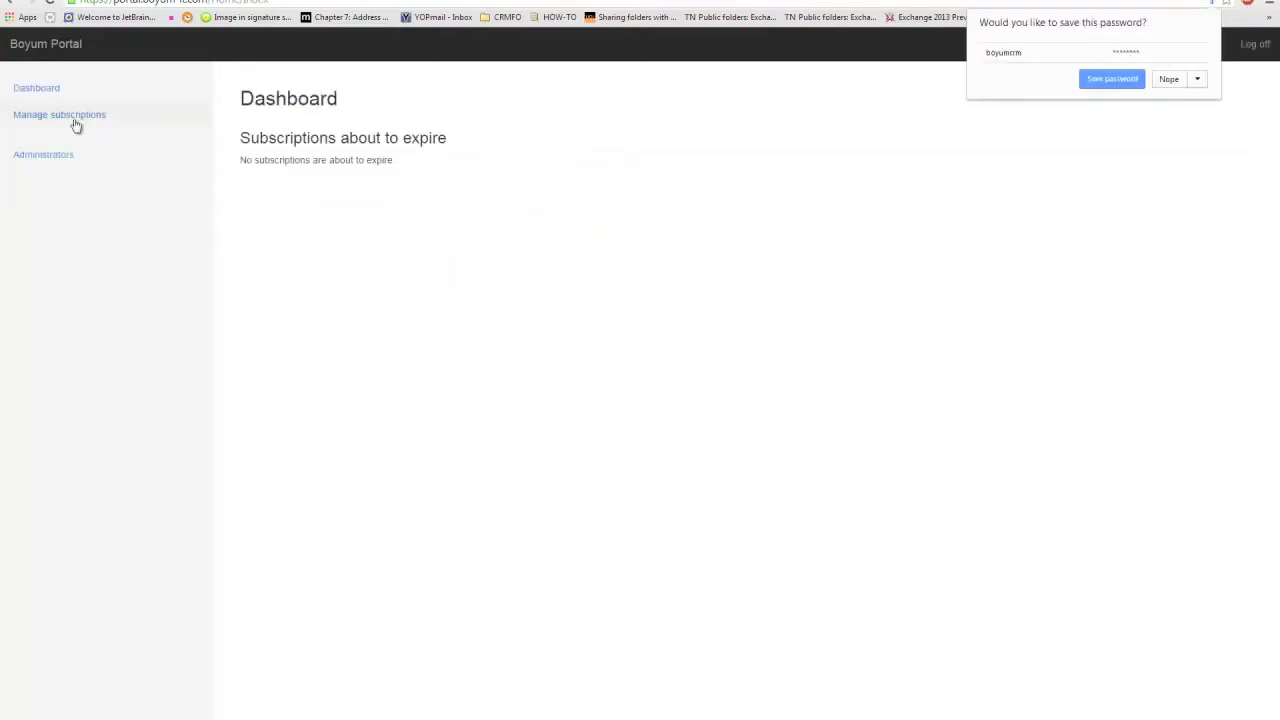
pyautogui.click(43, 120)
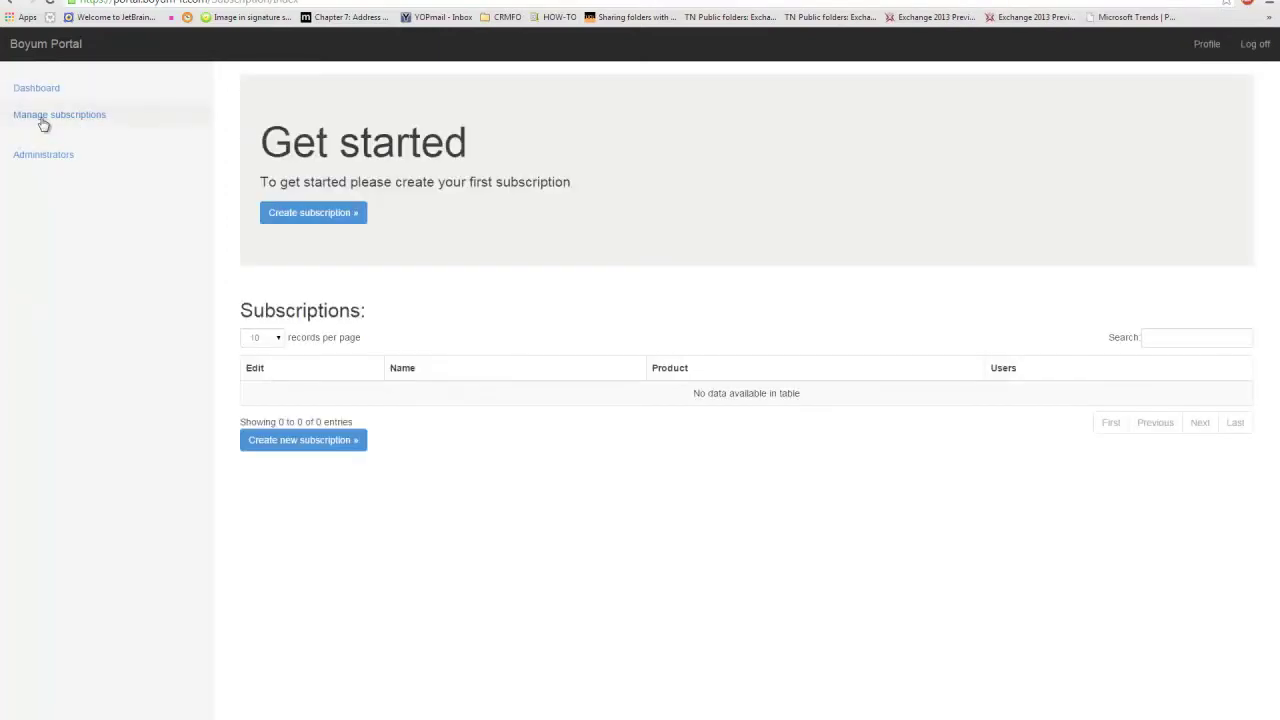
# Step: Create a subscription named 'Newsubscription' for the Outlook product with 1 user
pyautogui.click(320, 220)
pyautogui.click(457, 149)
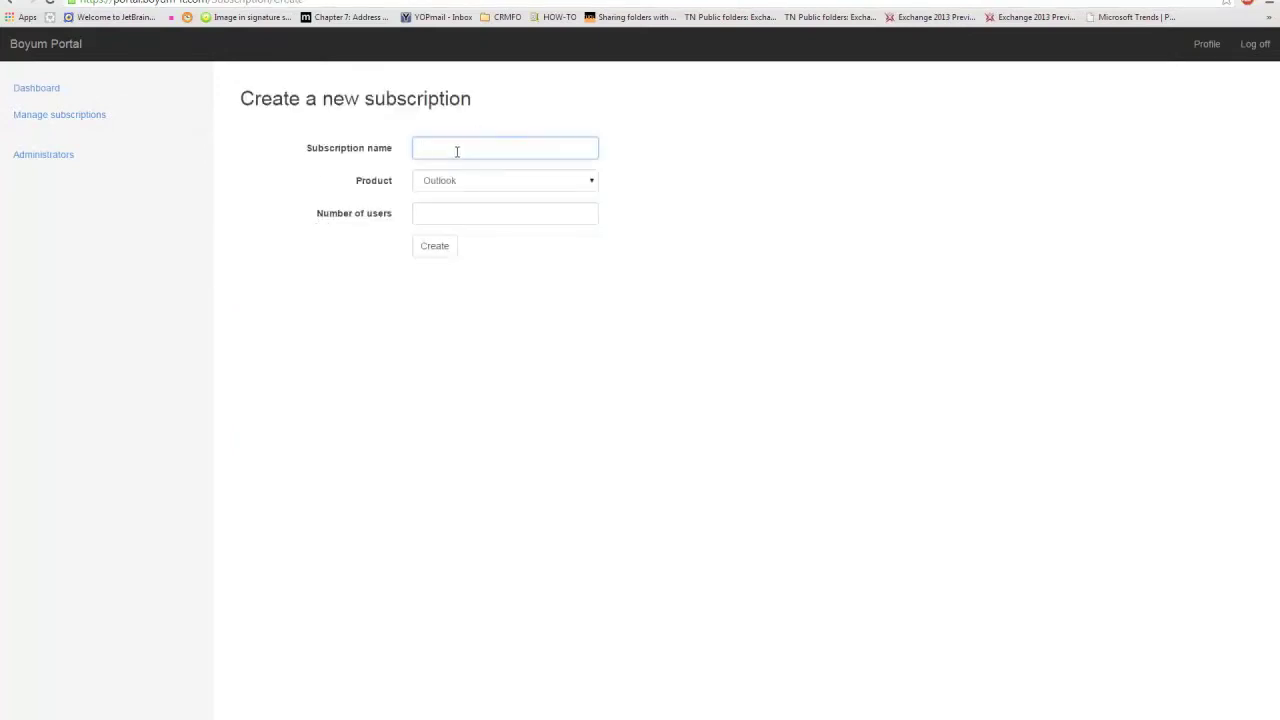
pyautogui.write('Newsubscription')
pyautogui.click(536, 177)
pyautogui.click(491, 192)
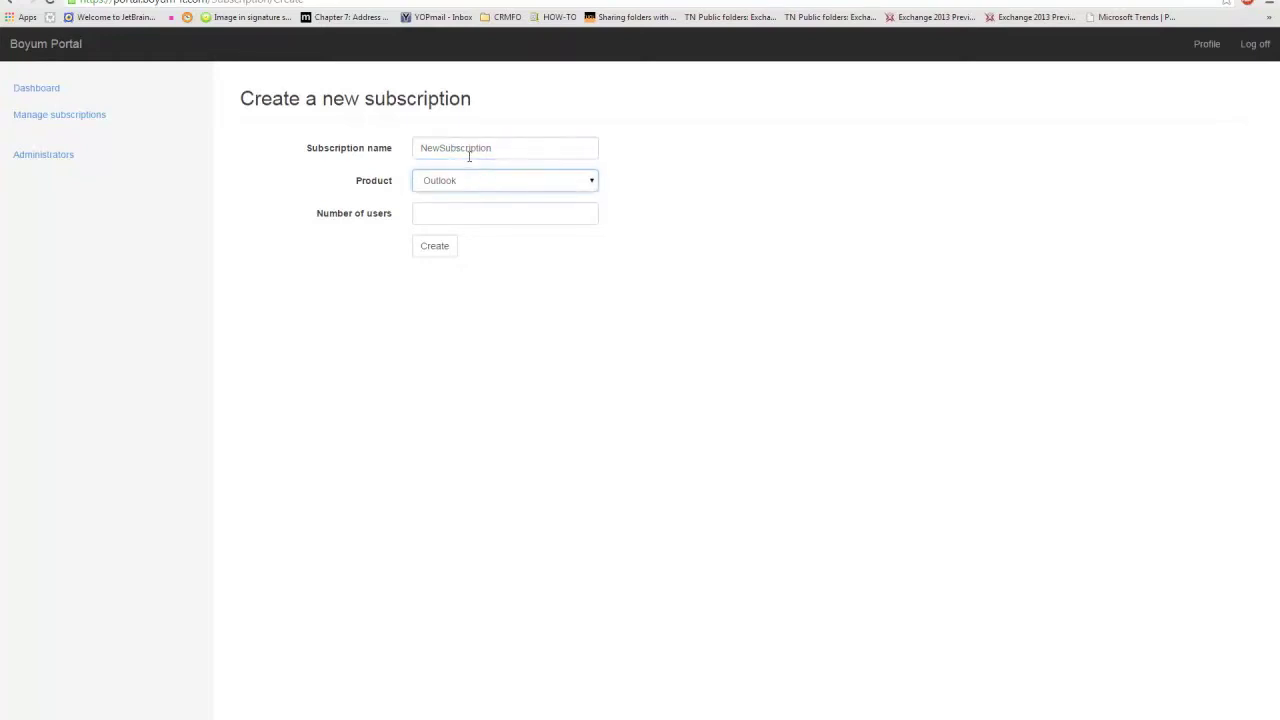
pyautogui.click(446, 204)
pyautogui.write('1')
pyautogui.click(424, 246)
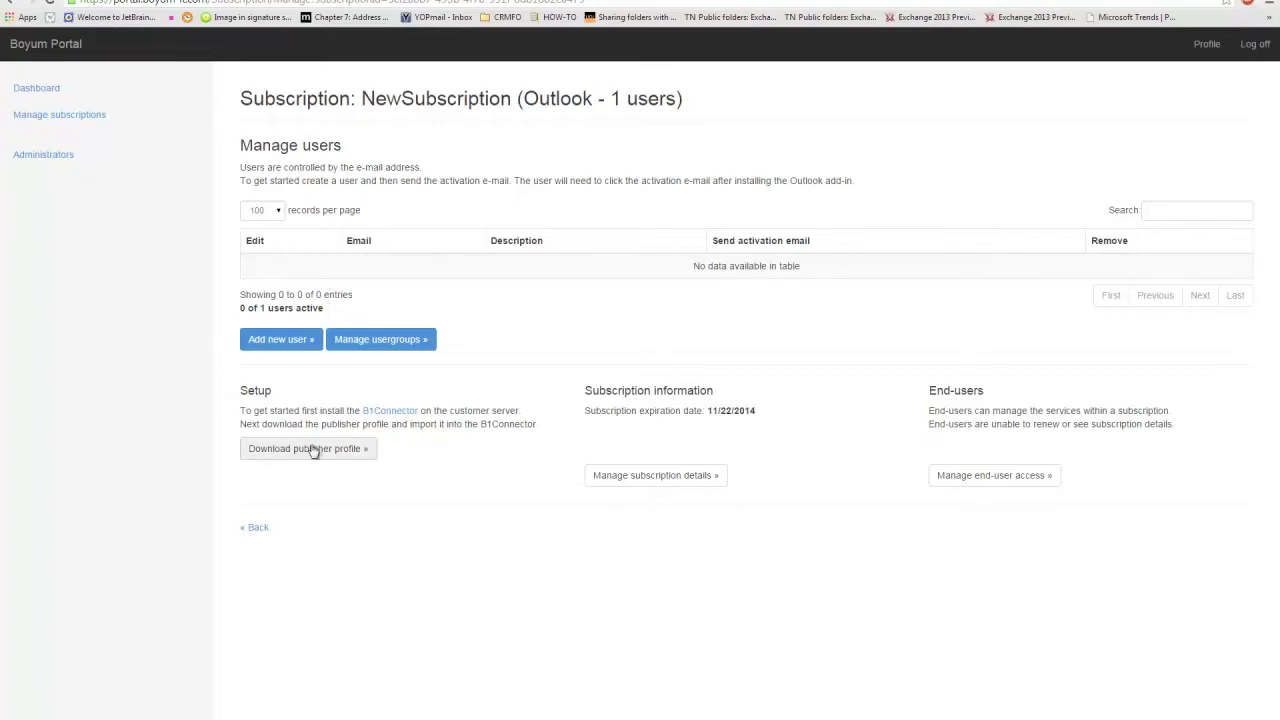
# Step: Download the CRM For Outlook - Server installer, server.exe, listed under SAP Business One 9.0
pyautogui.click(388, 414)
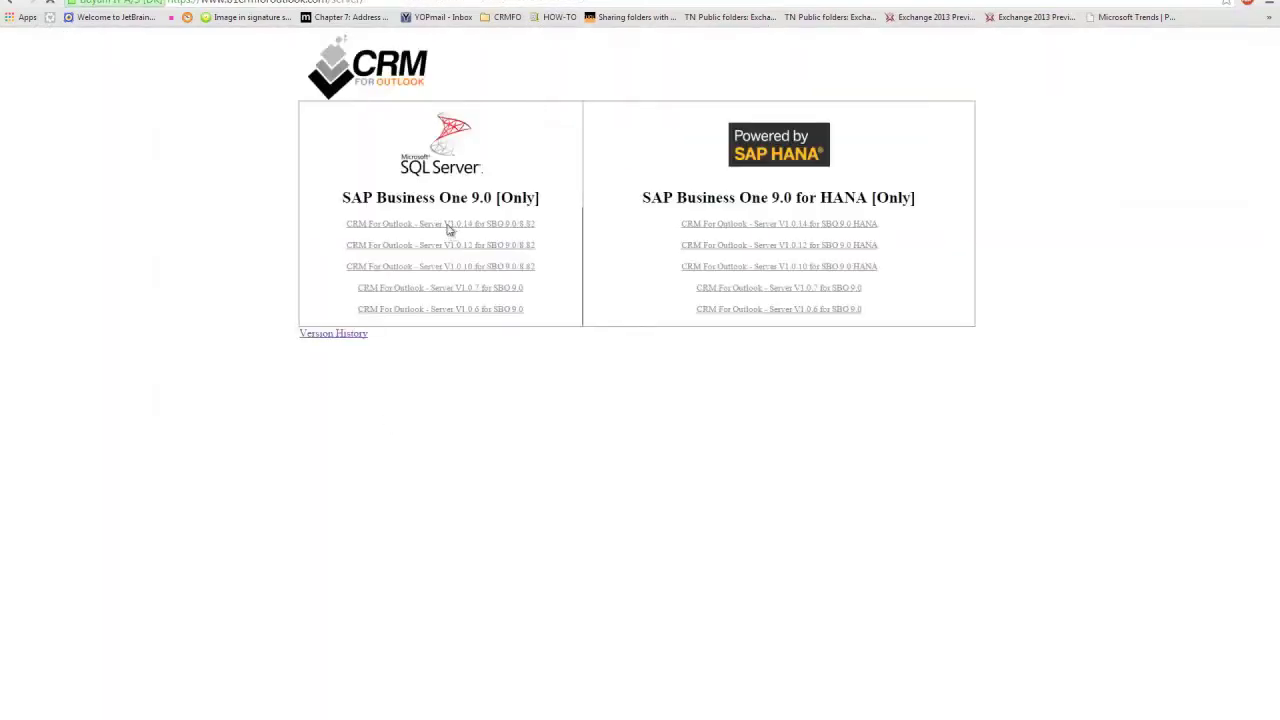
pyautogui.click(369, 310)
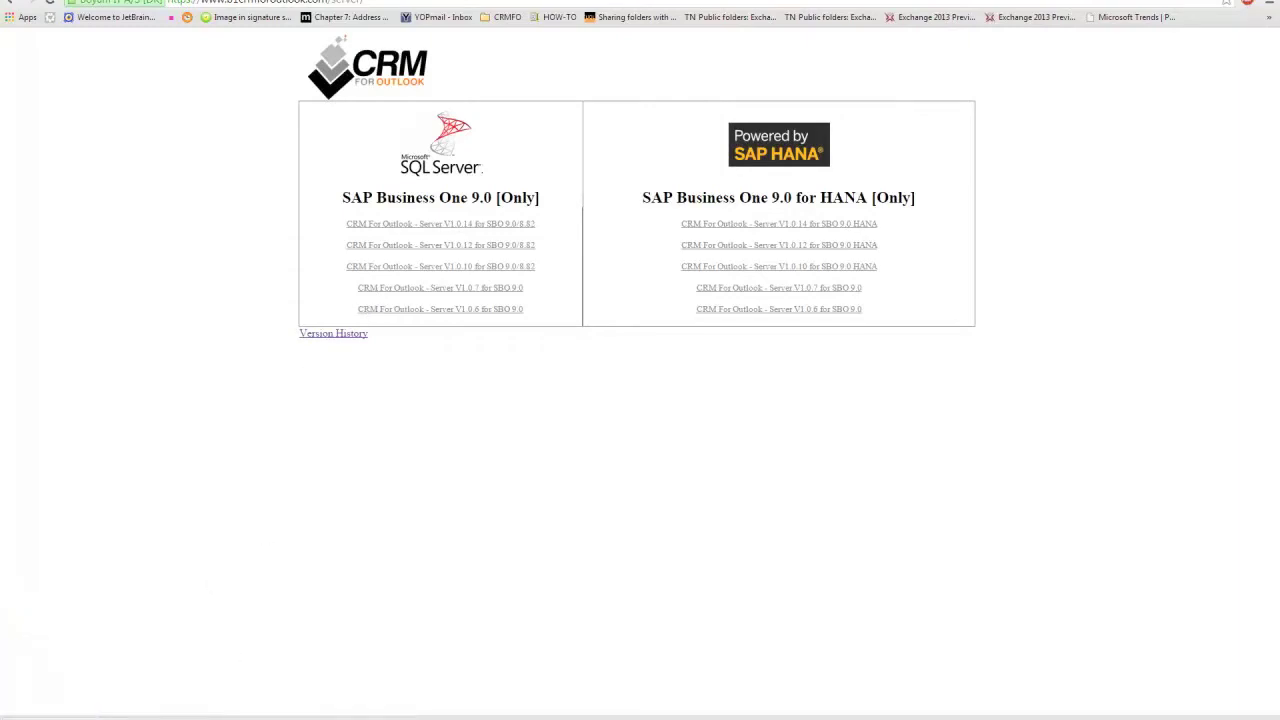
pyautogui.click(164, 594)
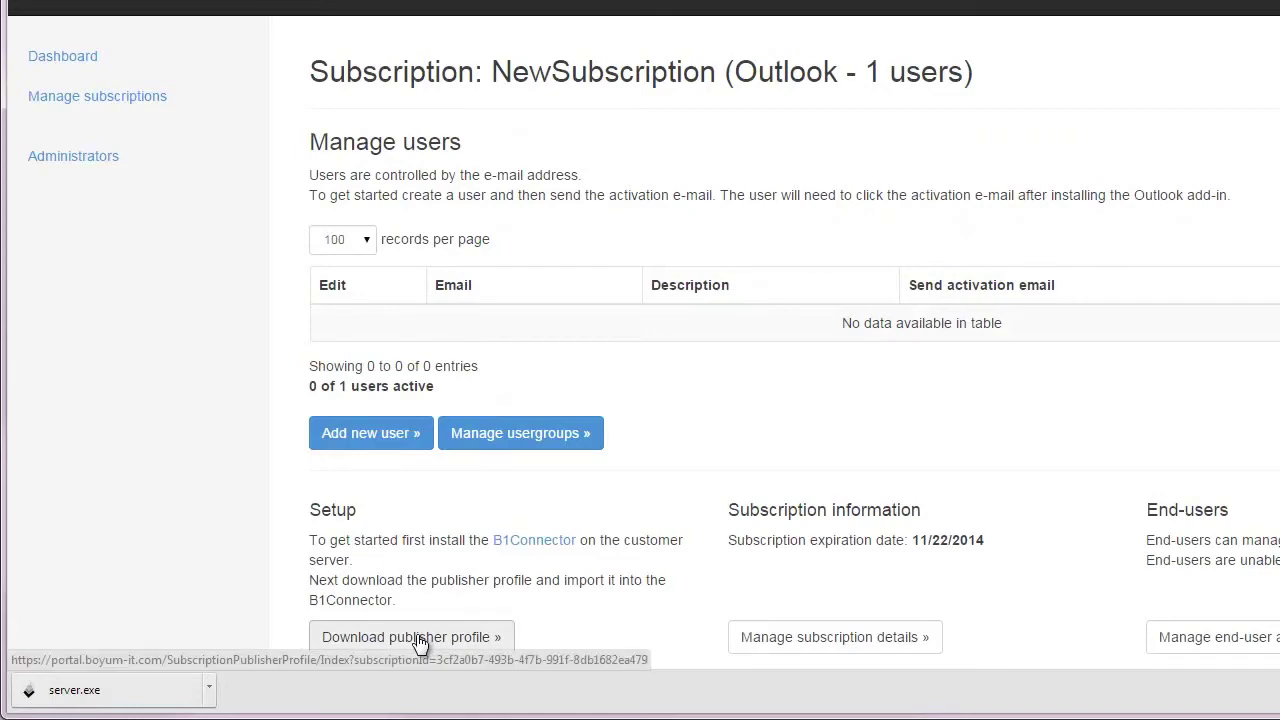
# Step: Download the NewSubscription publisher profile and drag subscription.sub onto the desktop
pyautogui.click(420, 643)
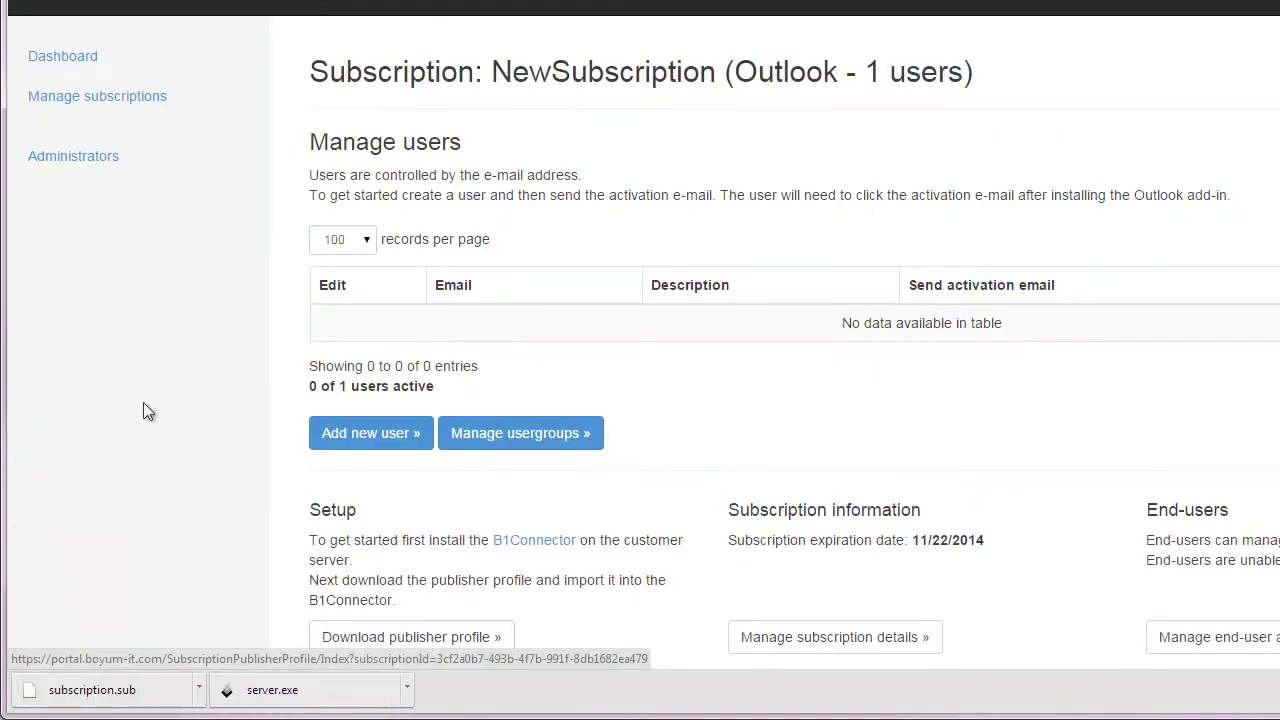
pyautogui.moveTo(110, 688); pyautogui.dragTo(71, 420)
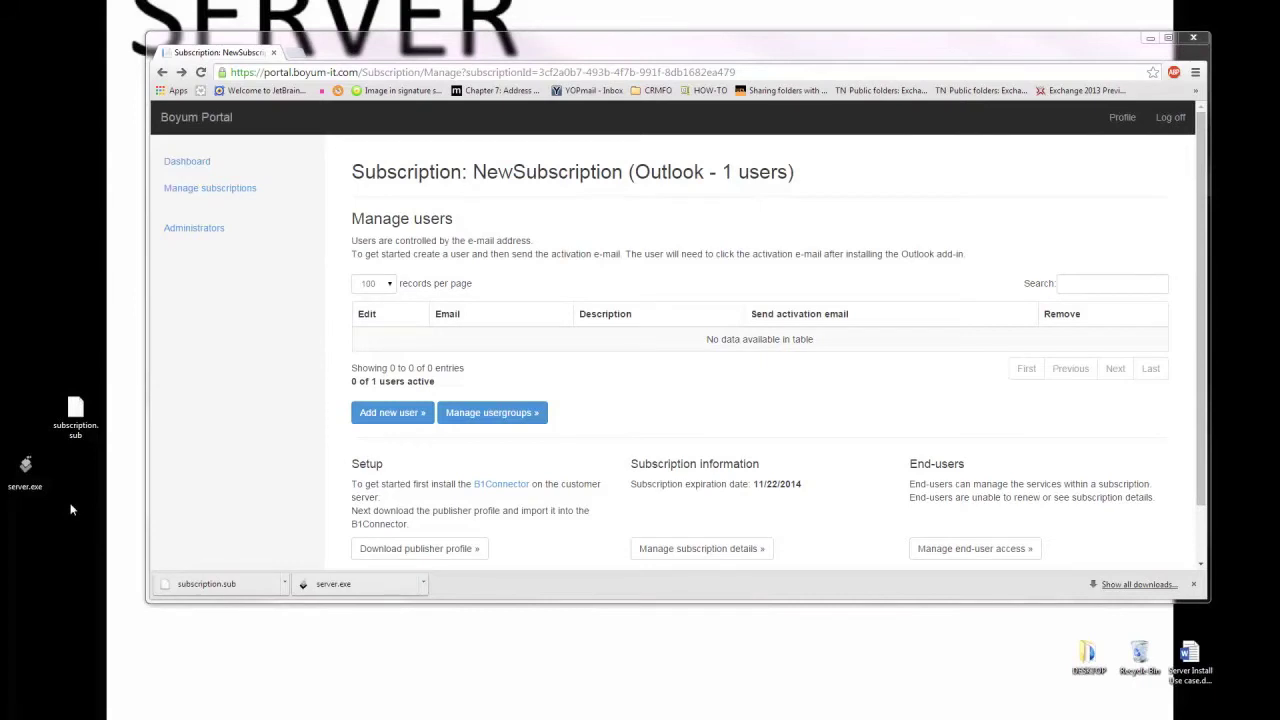
# Step: Run server.exe from the desktop, accept the license terms, and install CRM for Outlook Server
pyautogui.click(1152, 39)
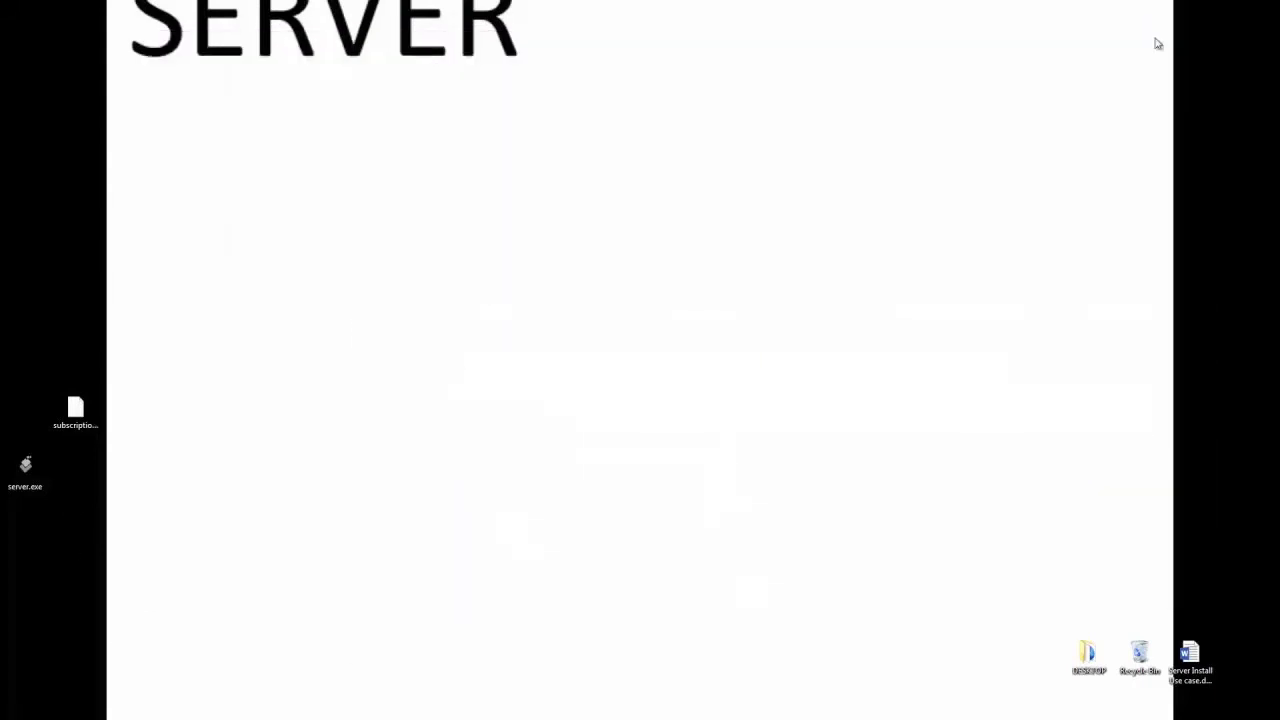
pyautogui.doubleClick(26, 476)
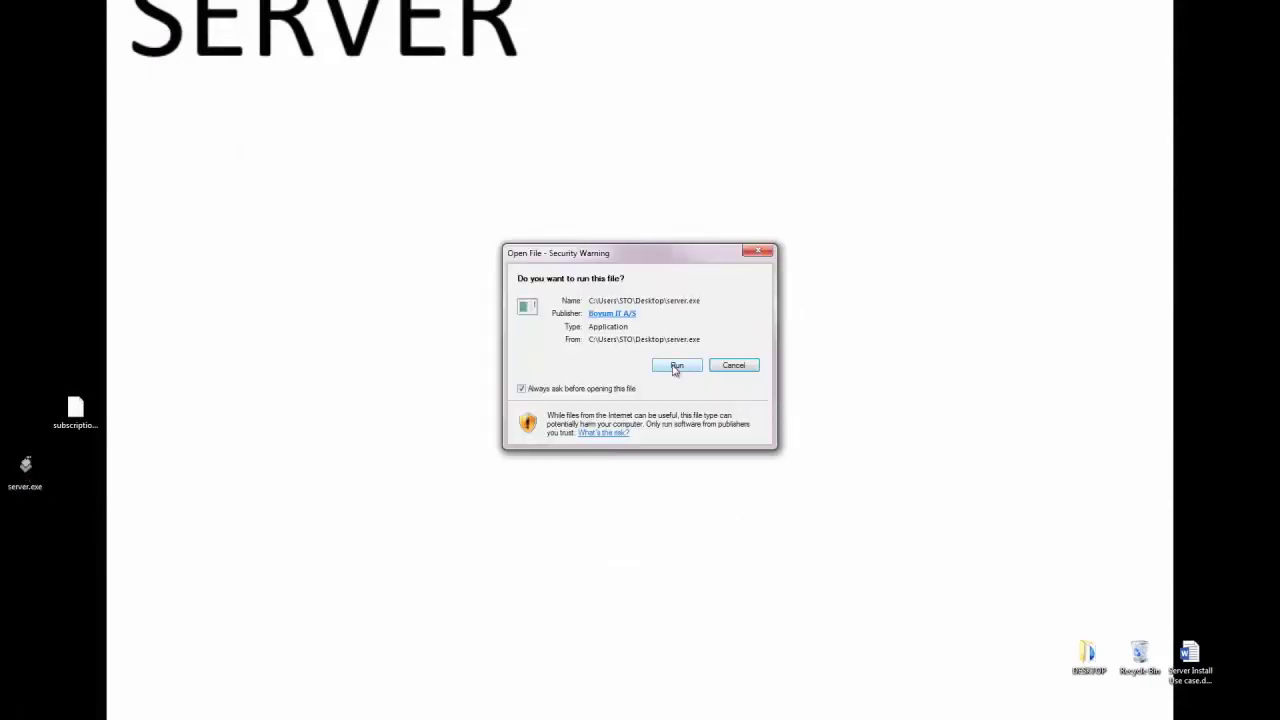
pyautogui.click(676, 366)
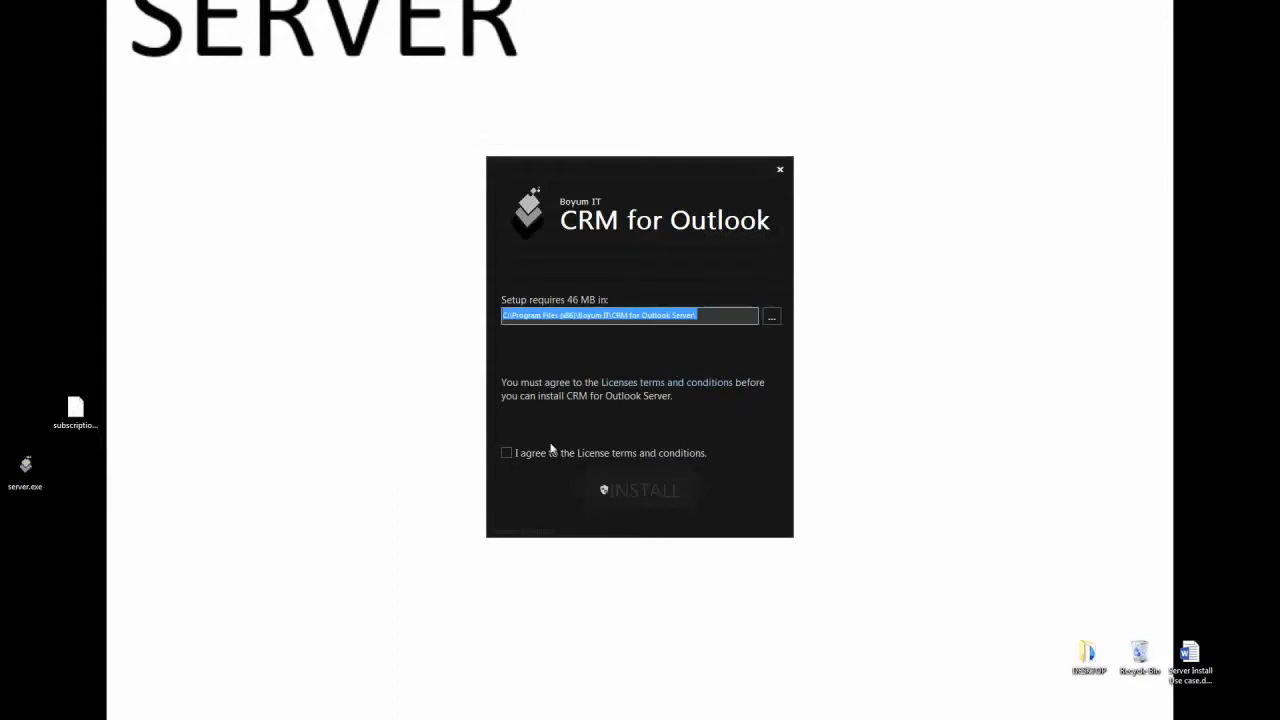
pyautogui.click(516, 456)
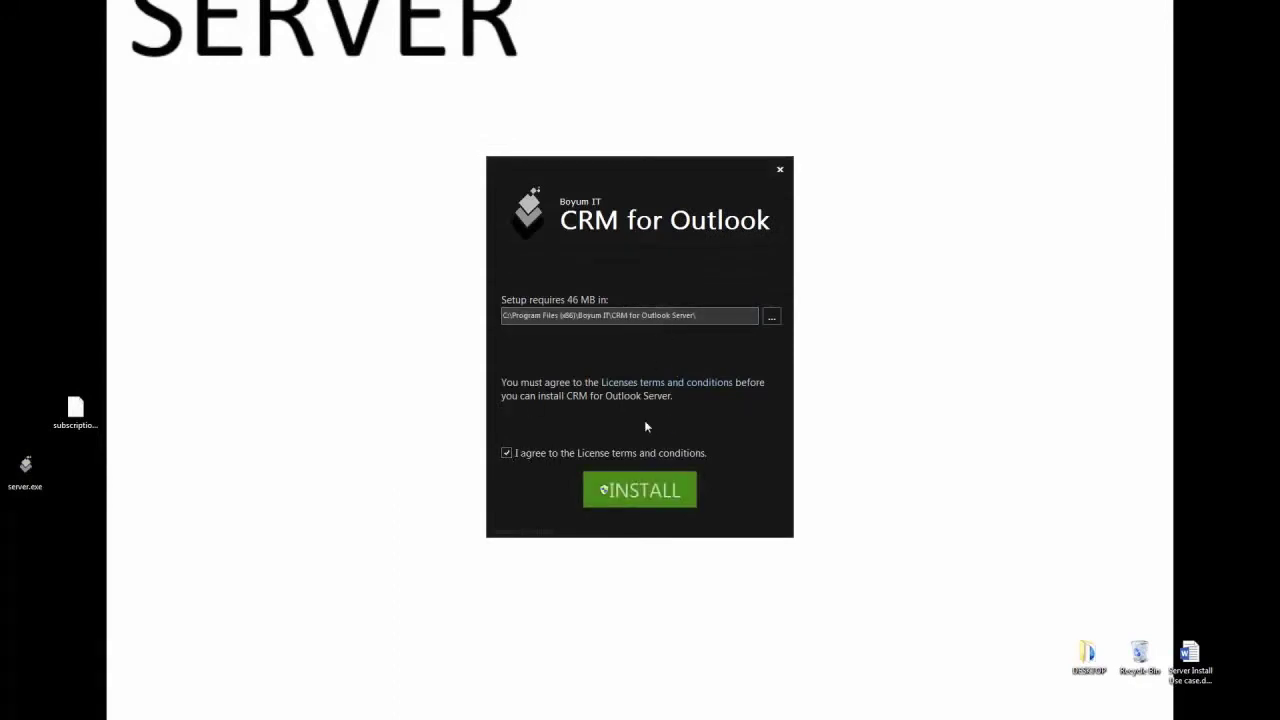
pyautogui.click(636, 497)
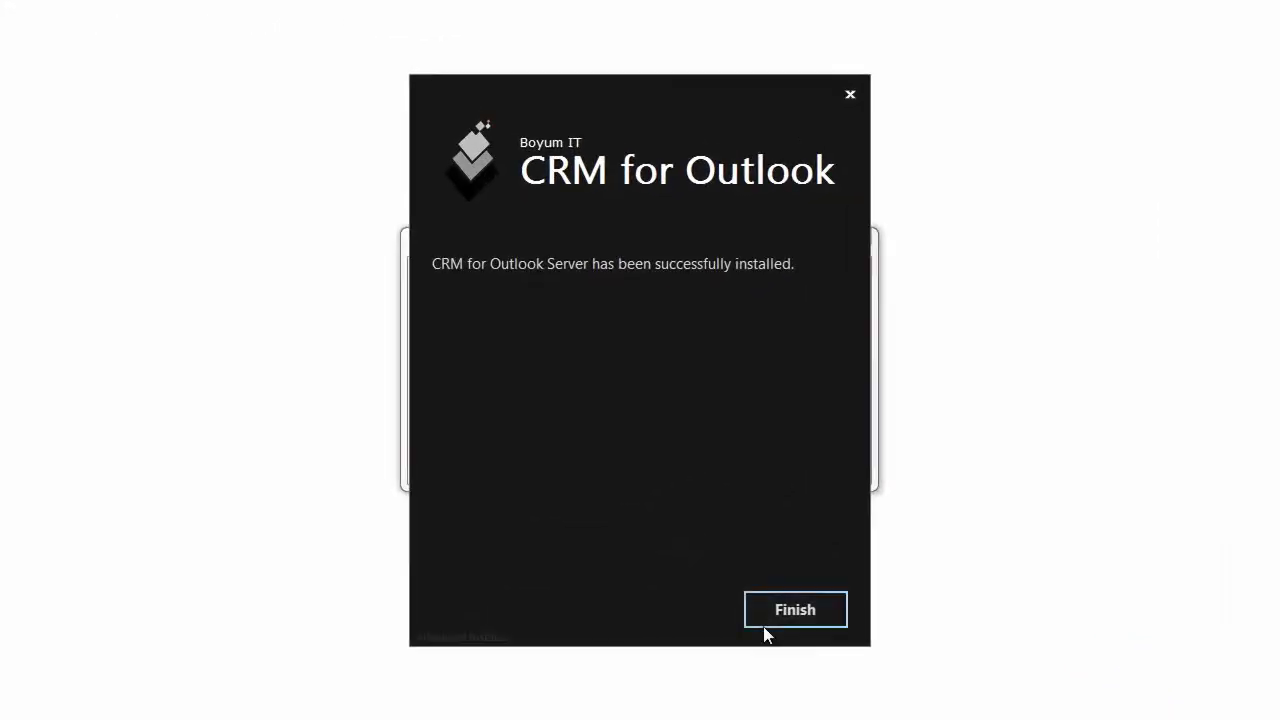
pyautogui.click(758, 615)
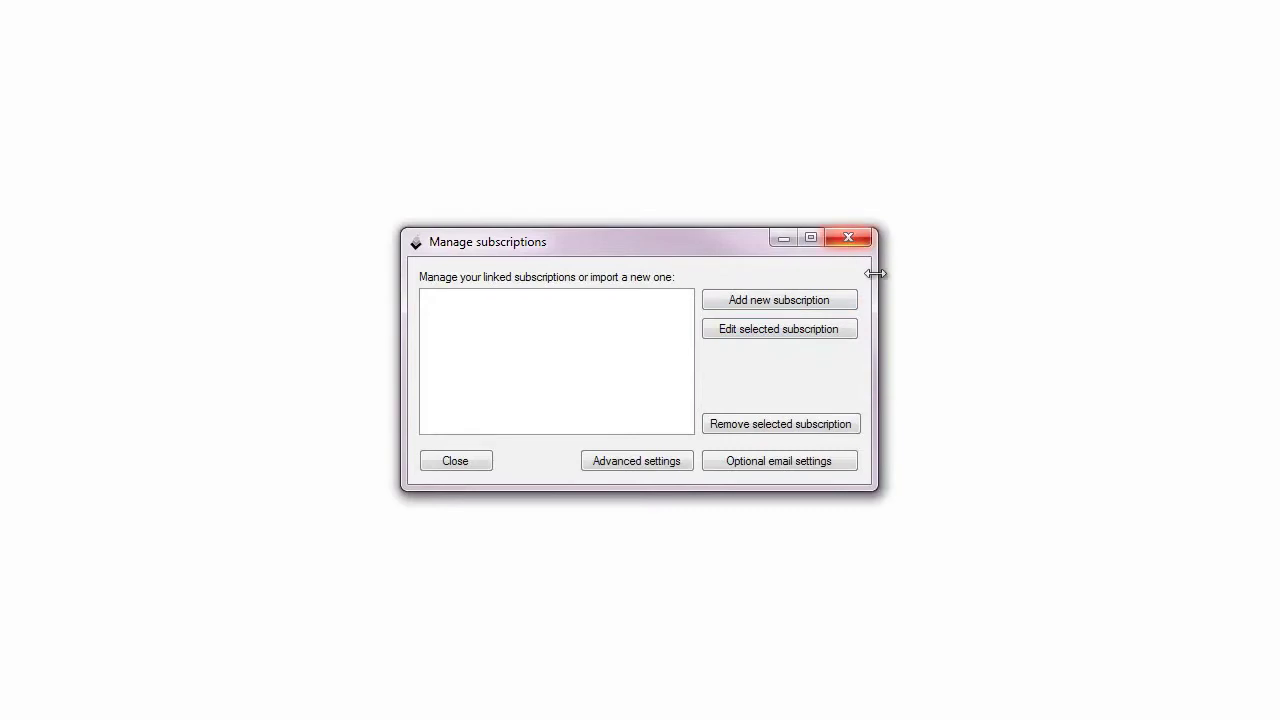
# Step: Start a new subscription import and load subscription.sub from the Desktop
pyautogui.click(810, 302)
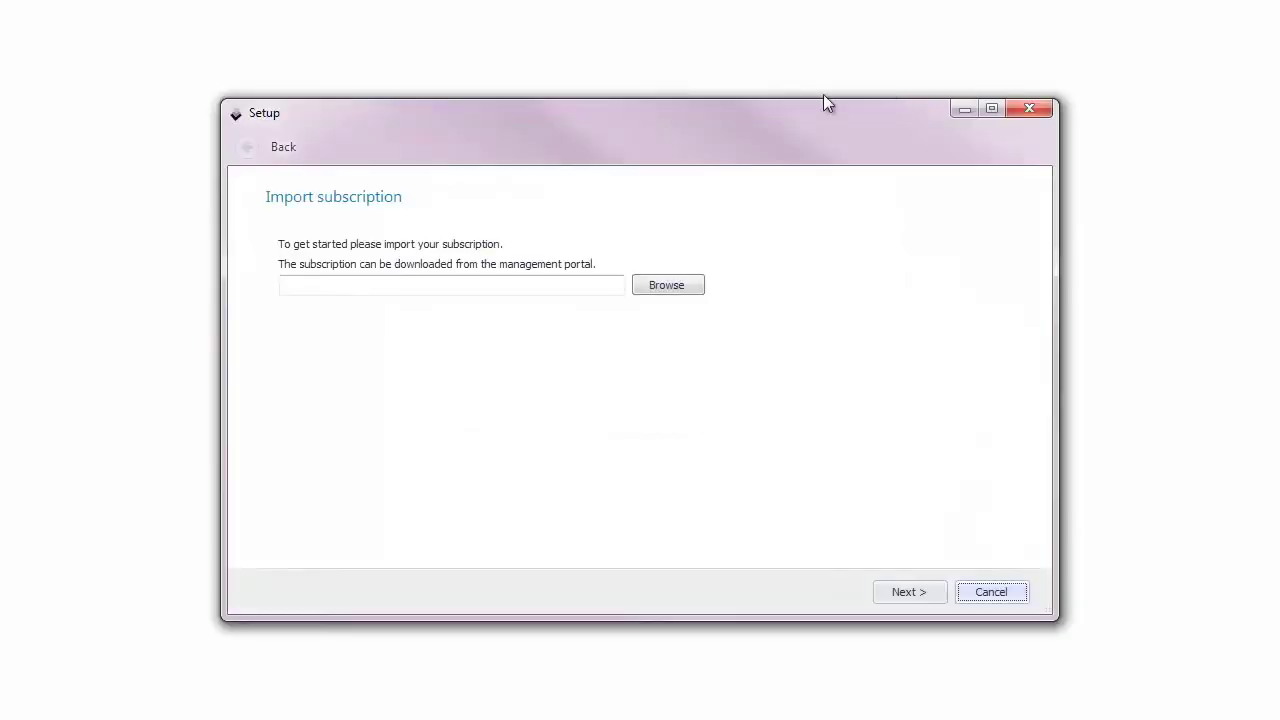
pyautogui.click(668, 286)
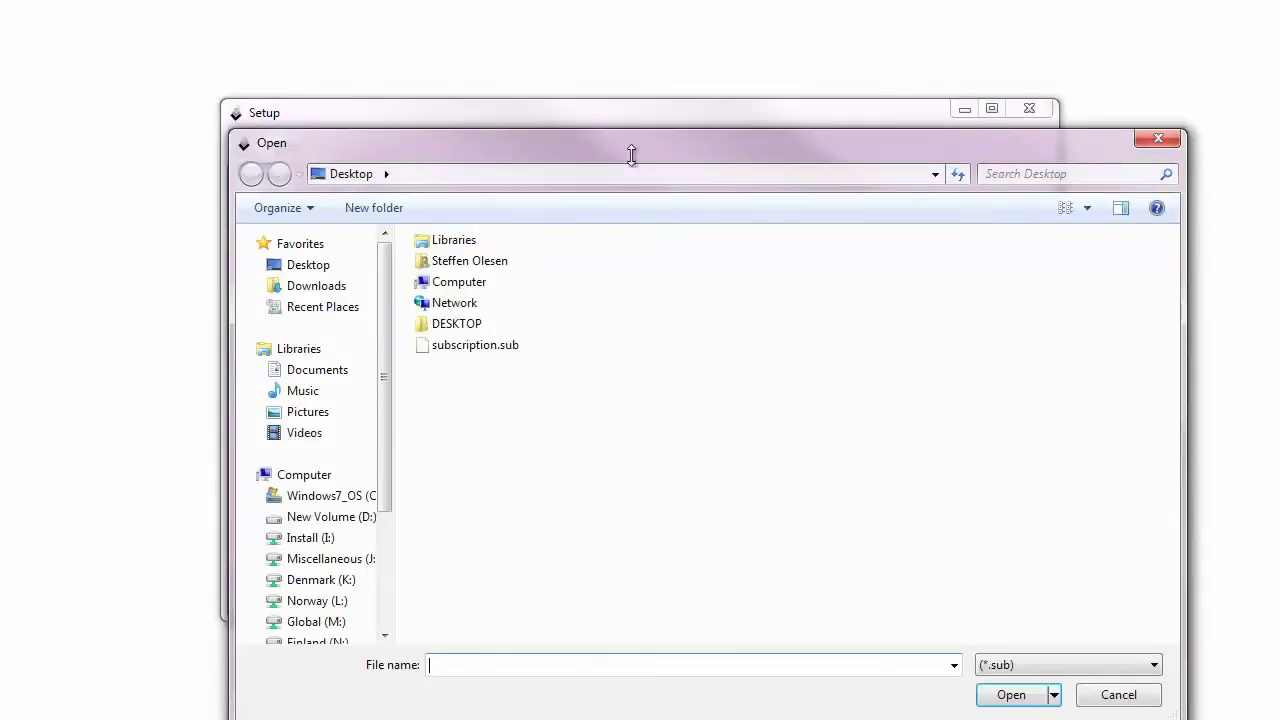
pyautogui.click(475, 345)
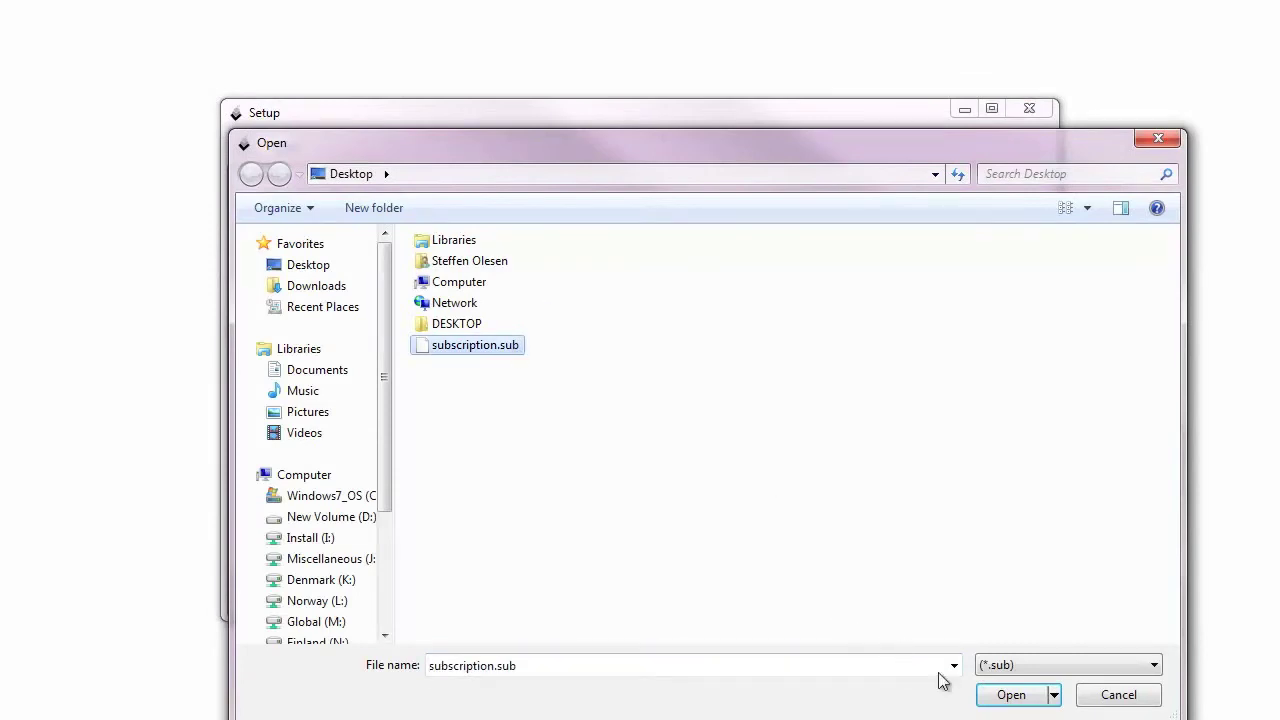
pyautogui.click(996, 699)
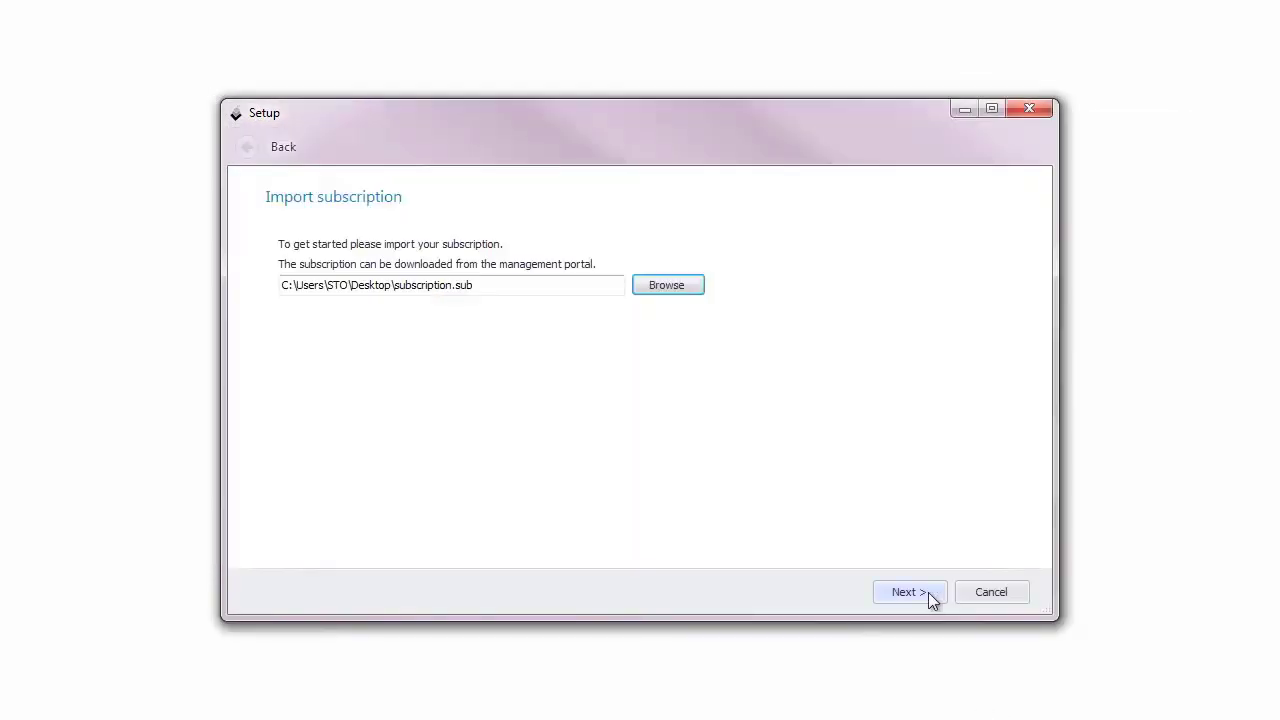
# Step: Log in to the cloud using the reseller password copied from the Outlook e-mail, confirming success
pyautogui.click(928, 592)
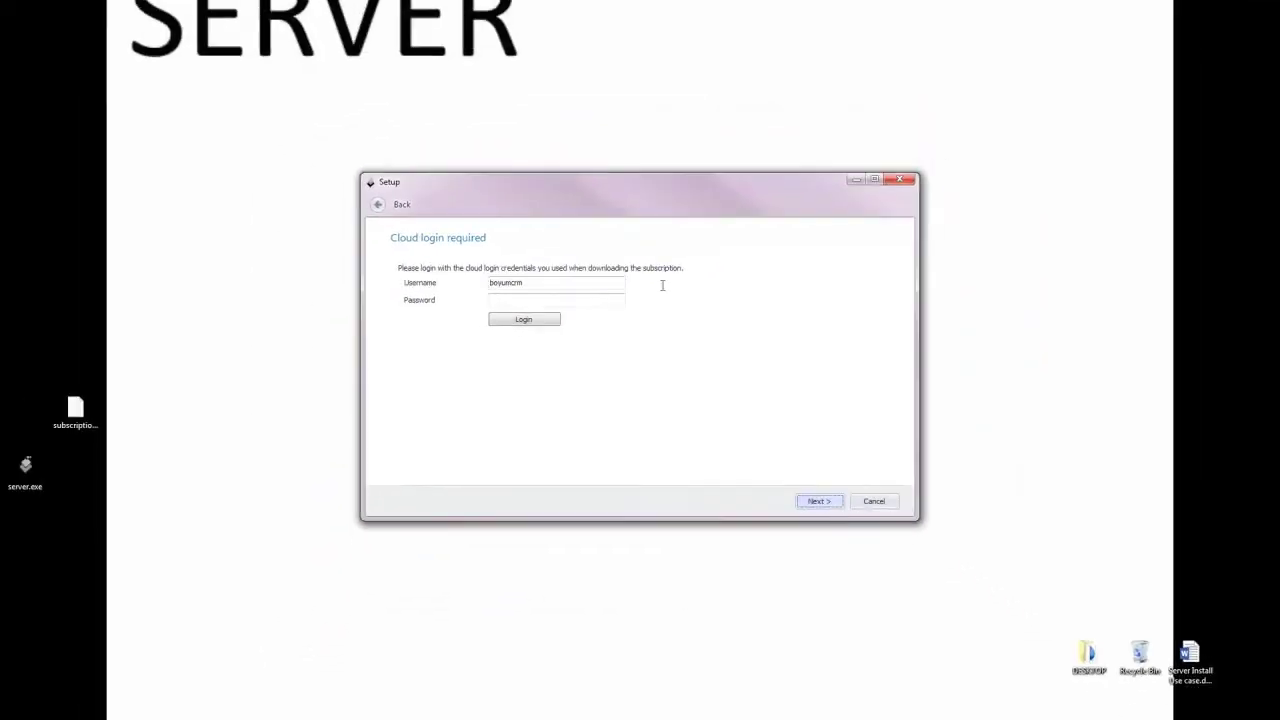
pyautogui.click(527, 303)
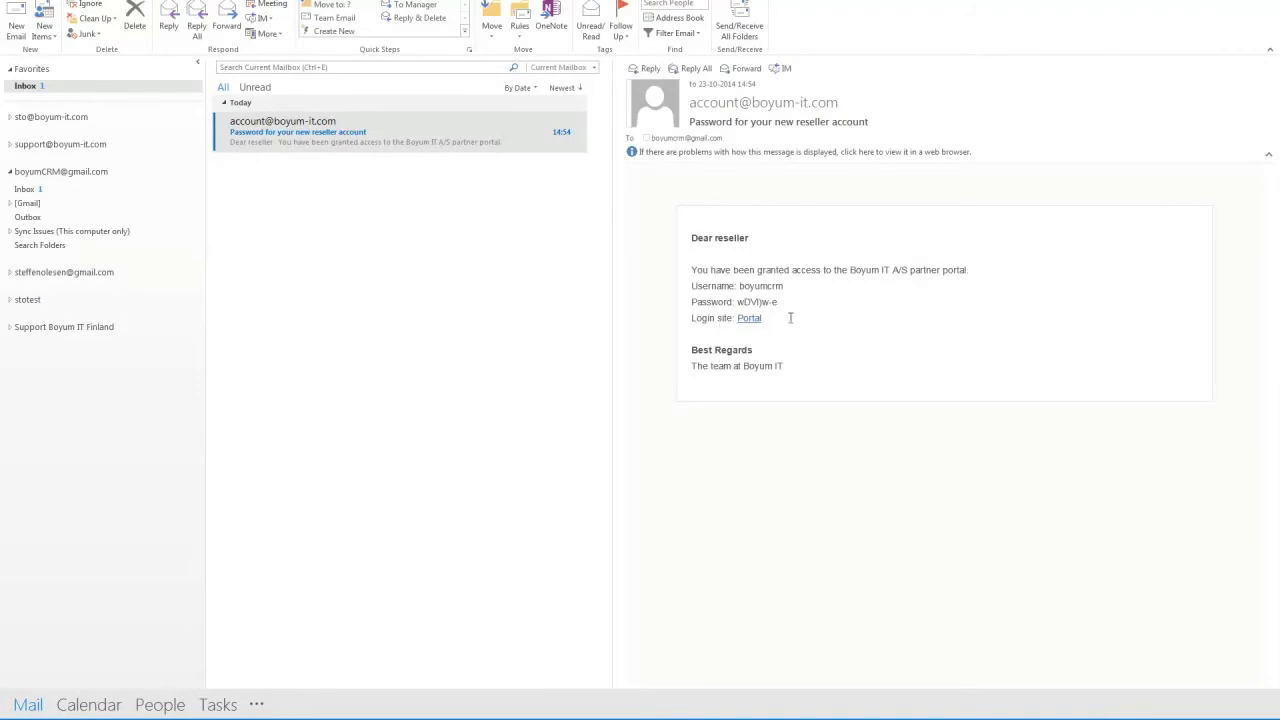
pyautogui.doubleClick(767, 304)
pyautogui.rightClick(745, 301)
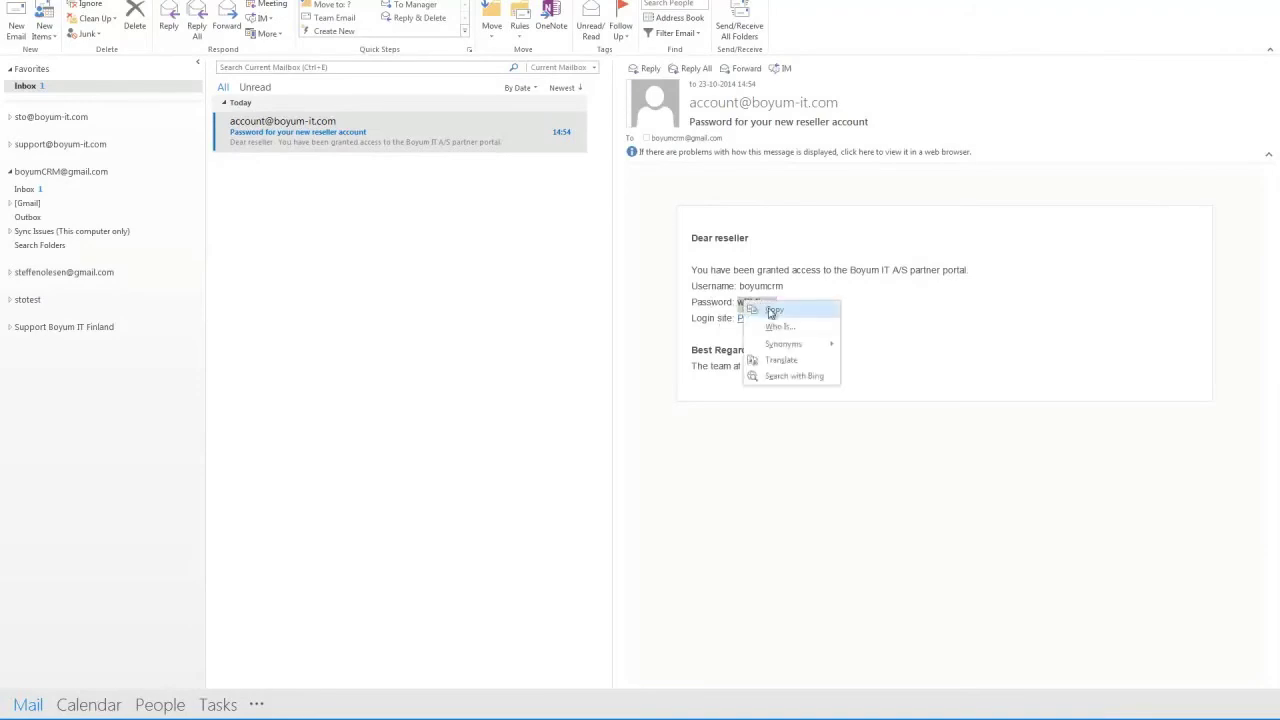
pyautogui.click(775, 309)
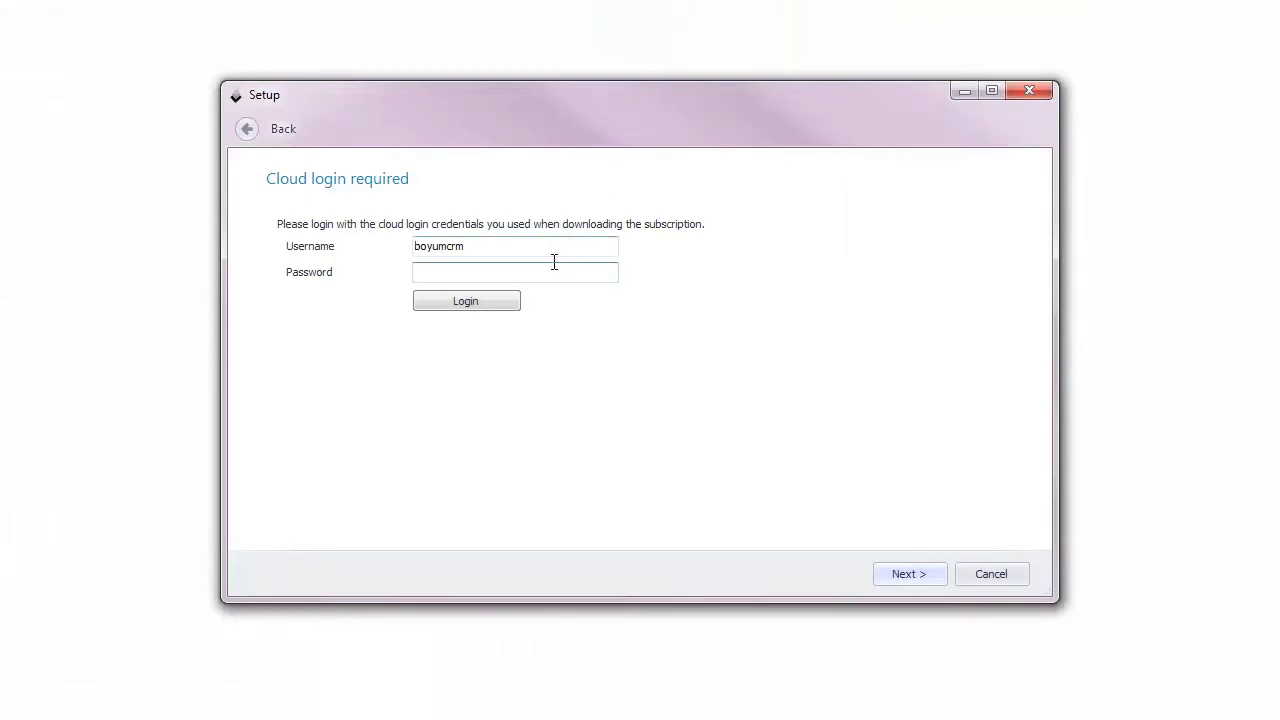
pyautogui.rightClick(551, 279)
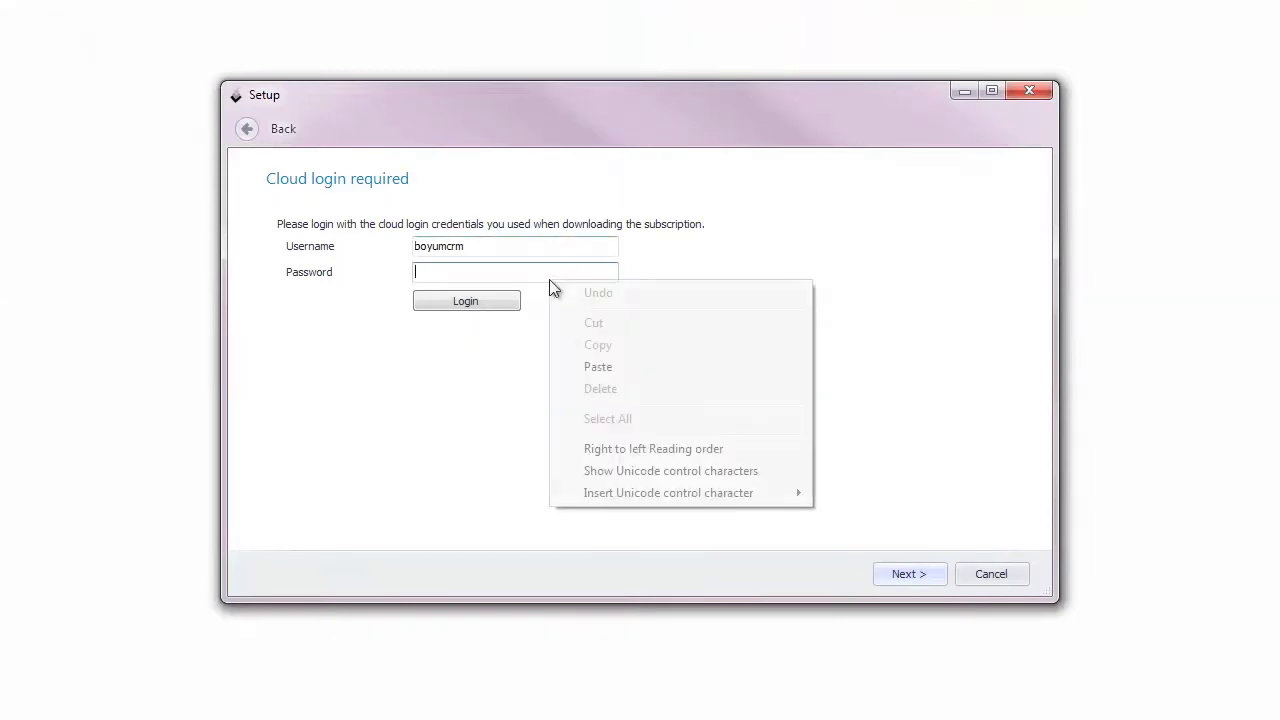
pyautogui.click(640, 366)
pyautogui.click(515, 300)
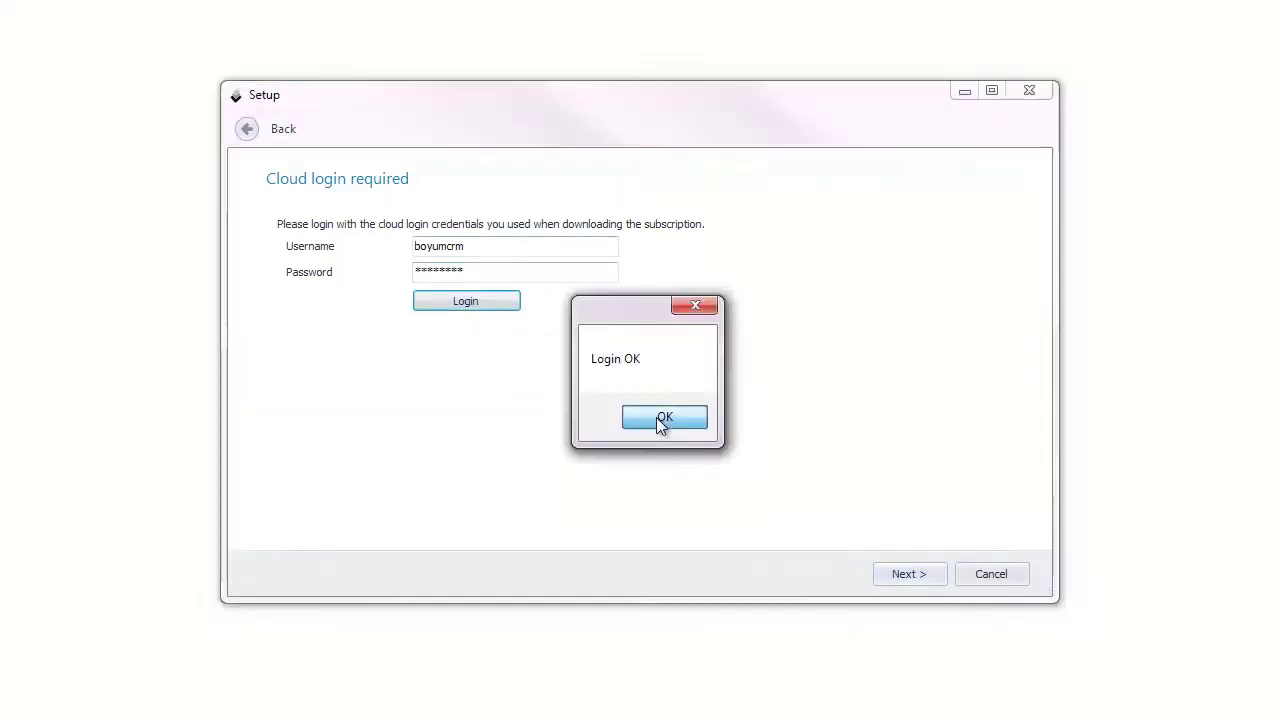
pyautogui.click(658, 418)
# Step: Connect to database server STO-THINK (MSSQL 2012) with license server STO-THINK:30000 and test the connection
pyautogui.click(918, 578)
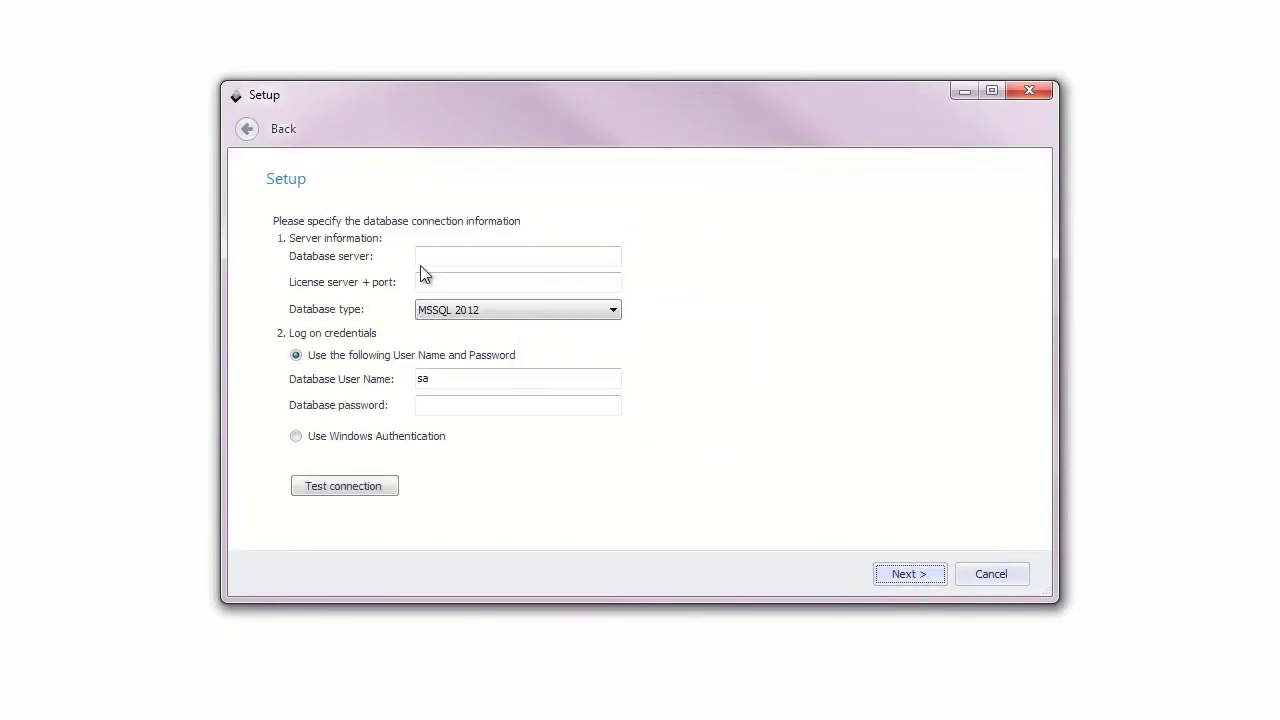
pyautogui.click(430, 259)
pyautogui.write('S')
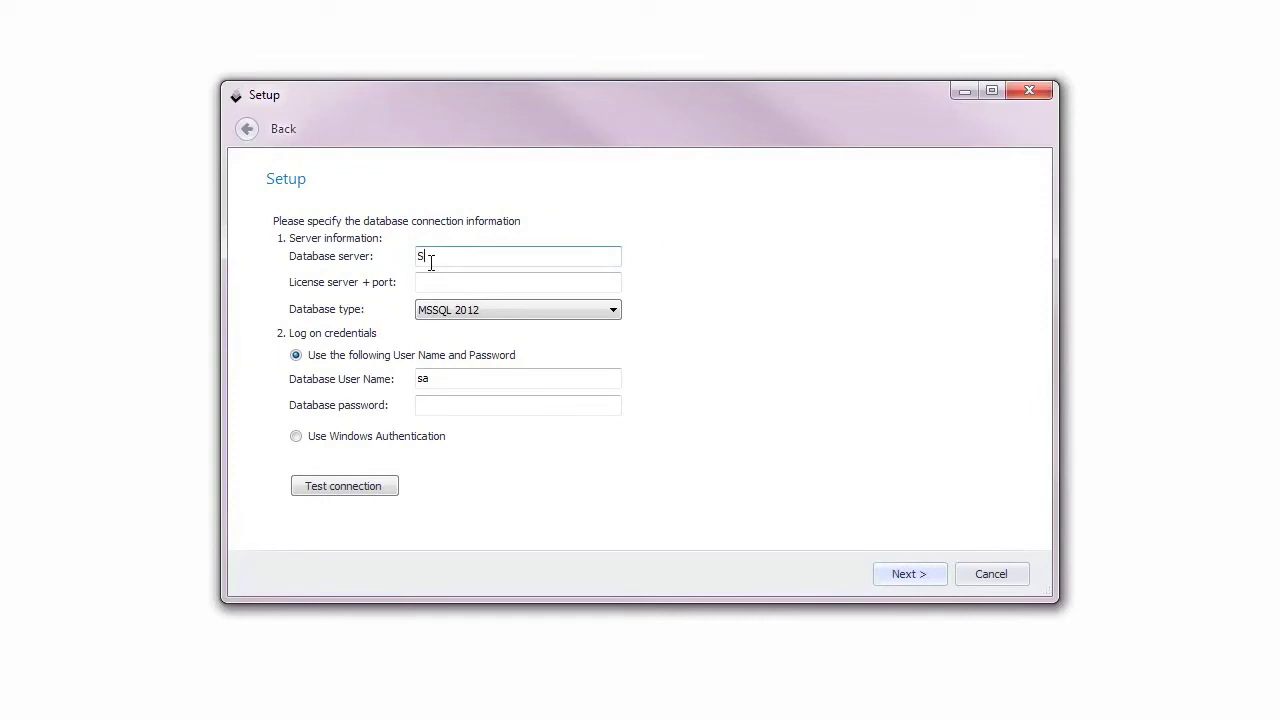
pyautogui.write('TO-THINK')
pyautogui.press('Tab')
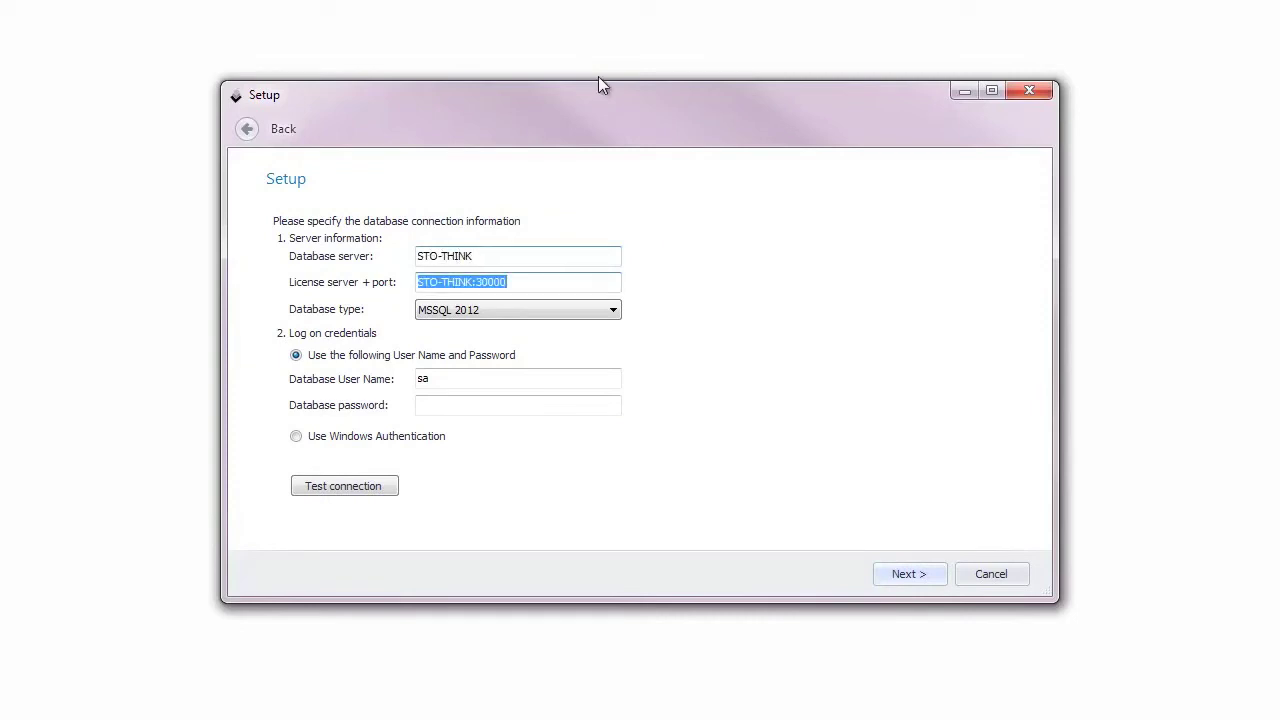
pyautogui.click(455, 378)
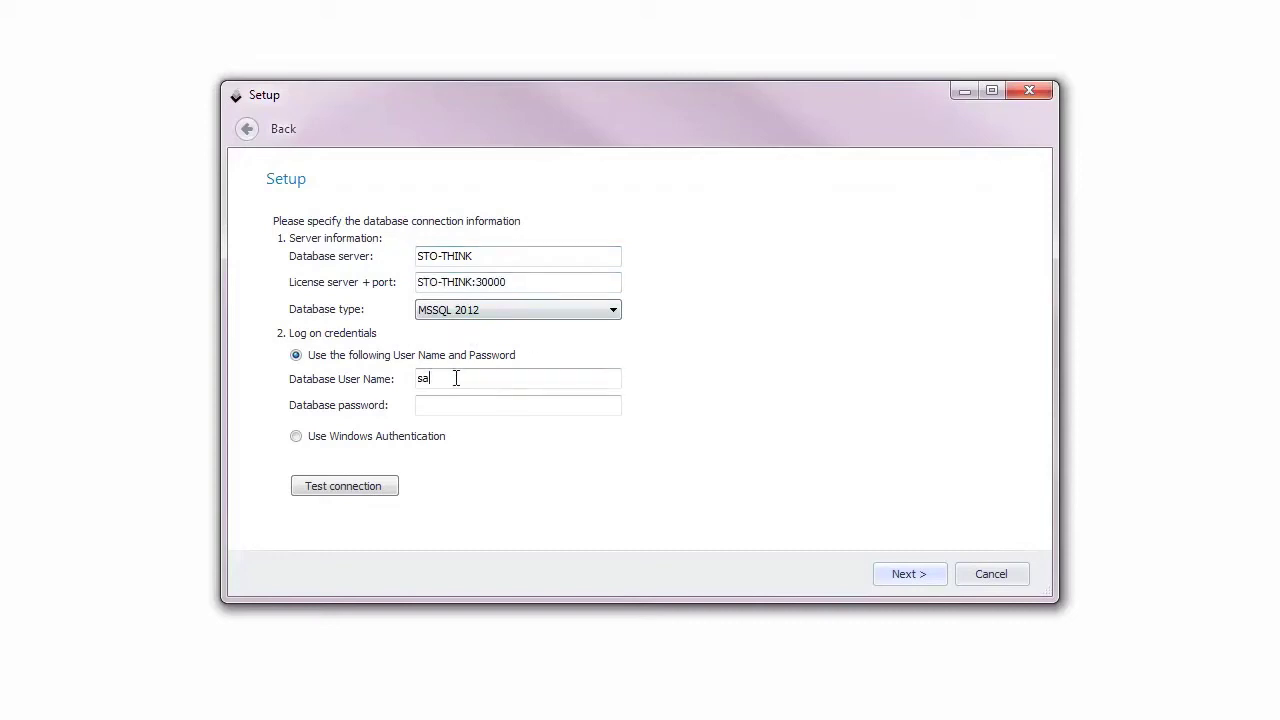
pyautogui.click(446, 406)
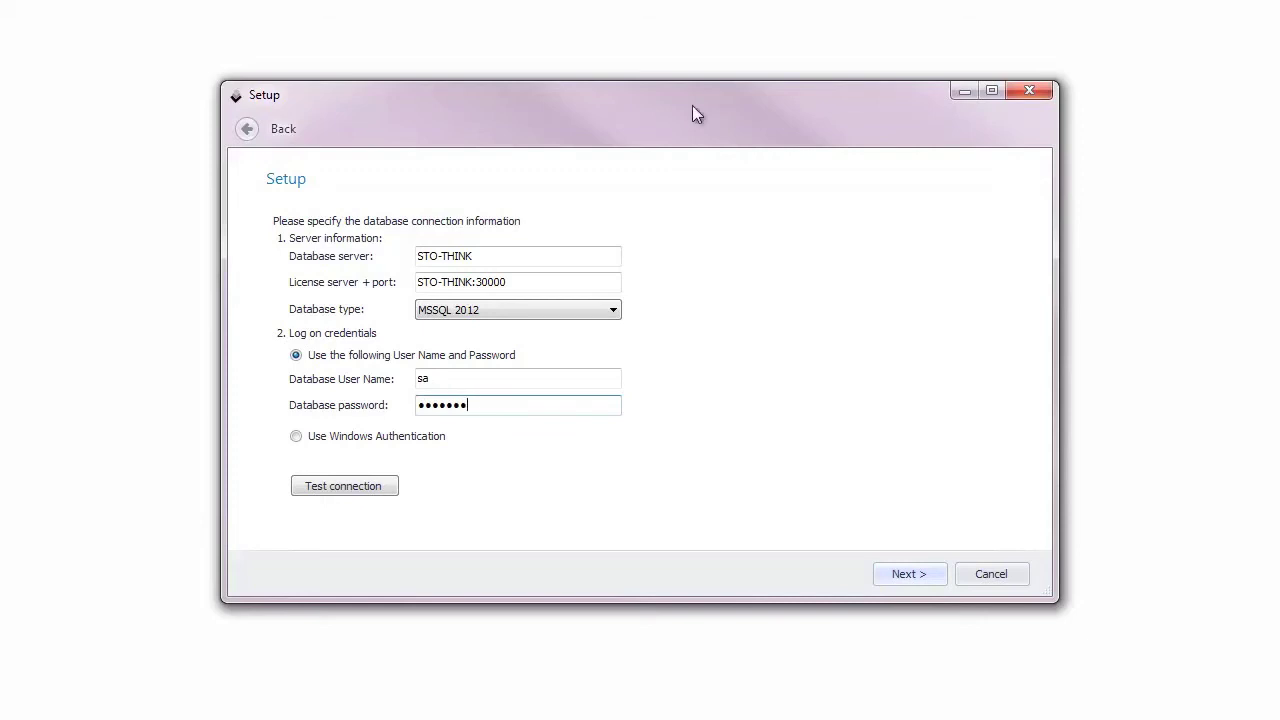
pyautogui.click(328, 486)
pyautogui.click(672, 418)
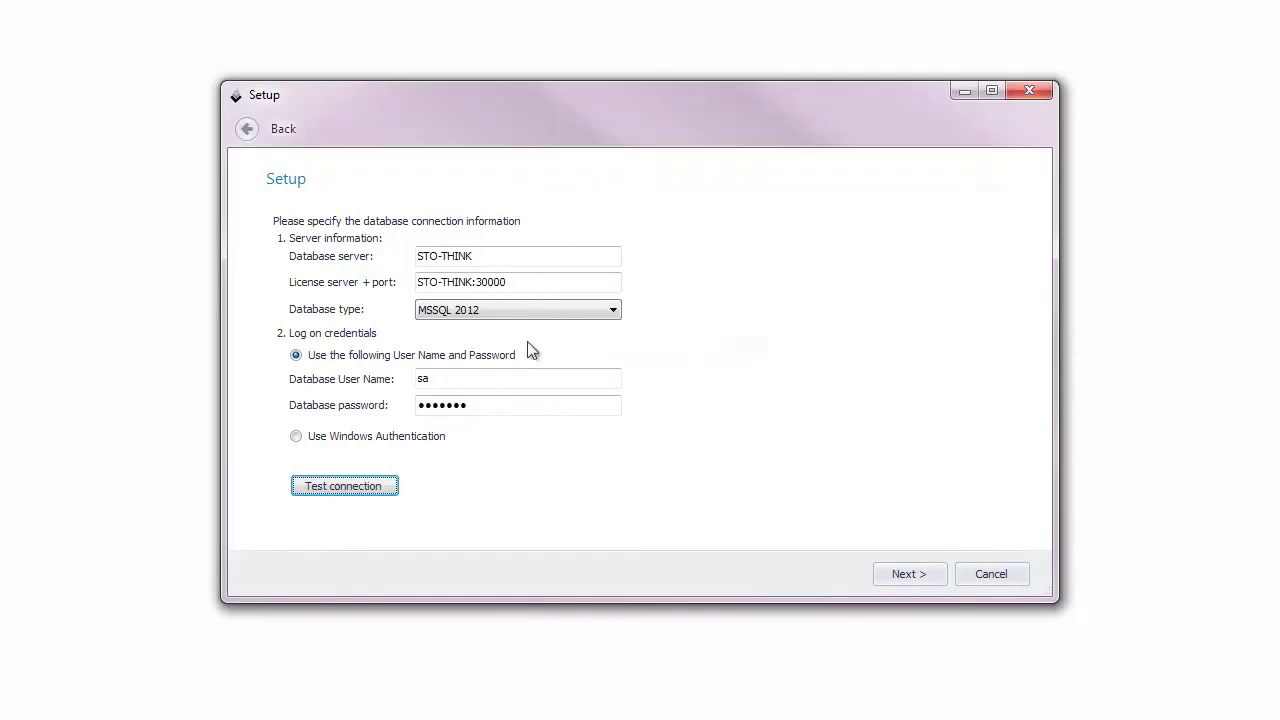
pyautogui.click(911, 575)
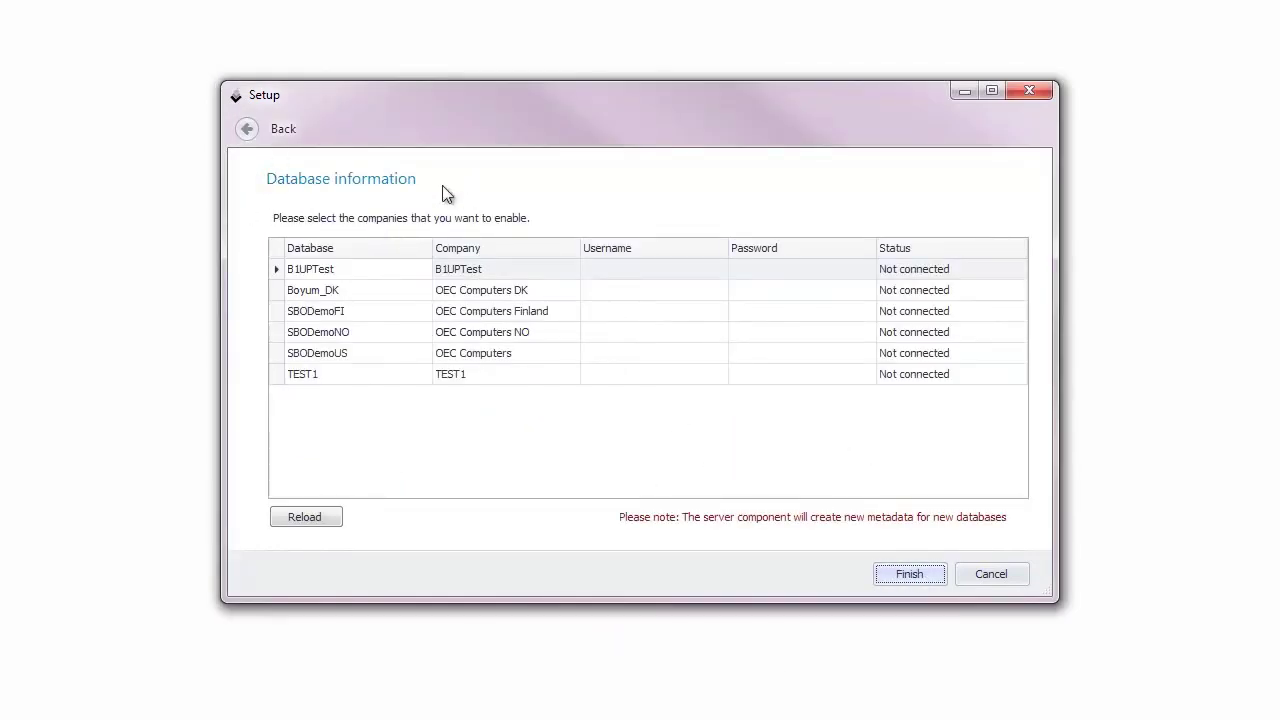
# Step: Connect the Boyum_DK company database with user 'manager' and its password
pyautogui.click(588, 289)
pyautogui.write('mana')
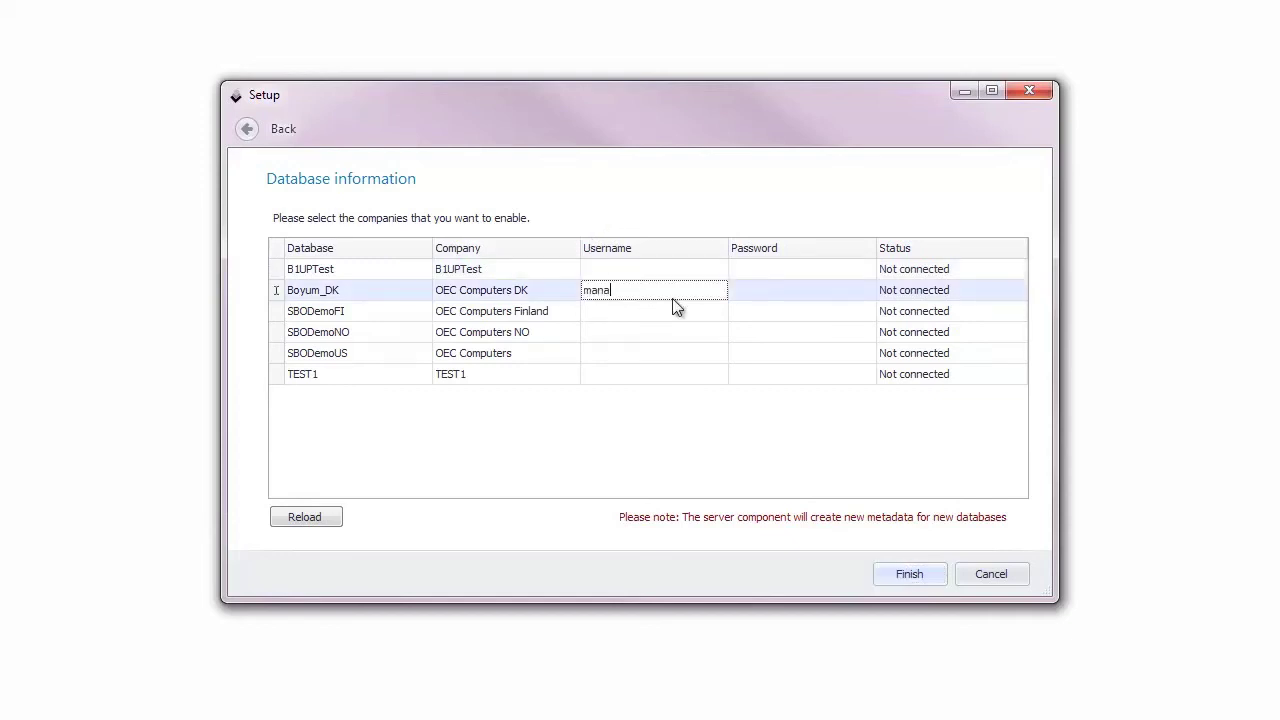
pyautogui.write('ger')
pyautogui.press('Tab')
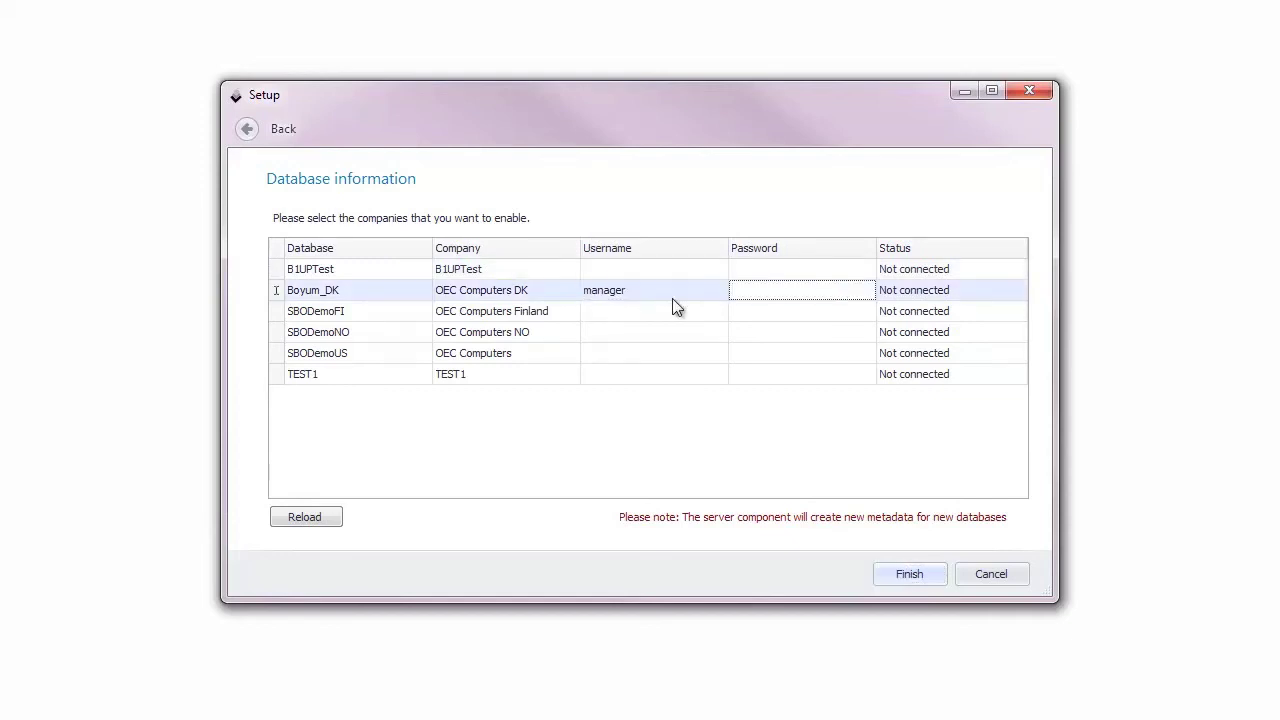
pyautogui.write('manager')
pyautogui.press('Return')
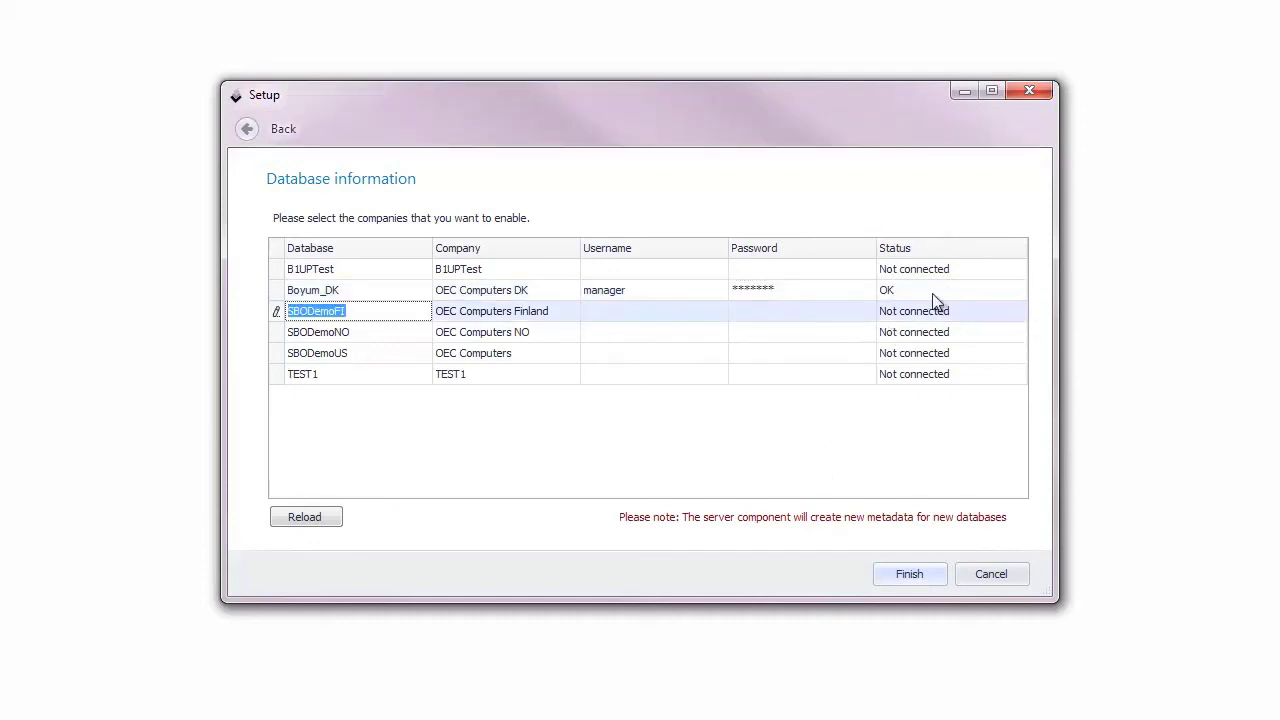
# Step: Finish setup, acknowledge the subscription update, and restart the server
pyautogui.click(904, 576)
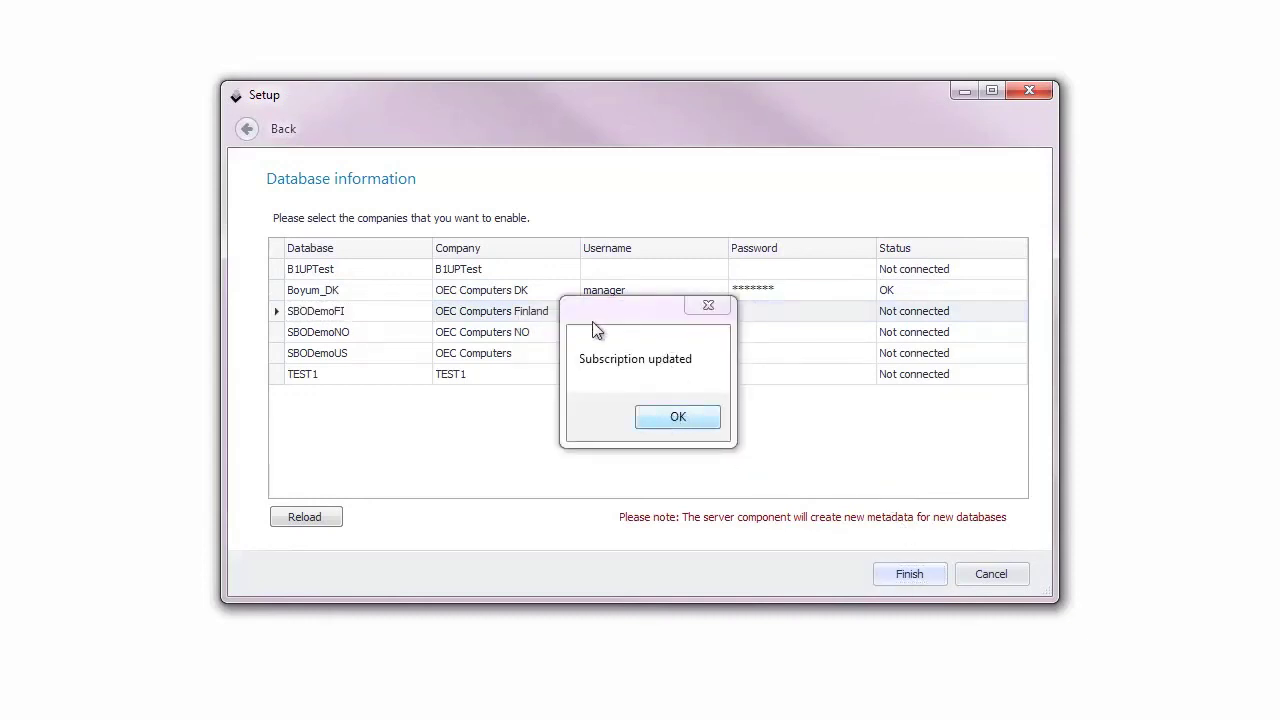
pyautogui.click(692, 417)
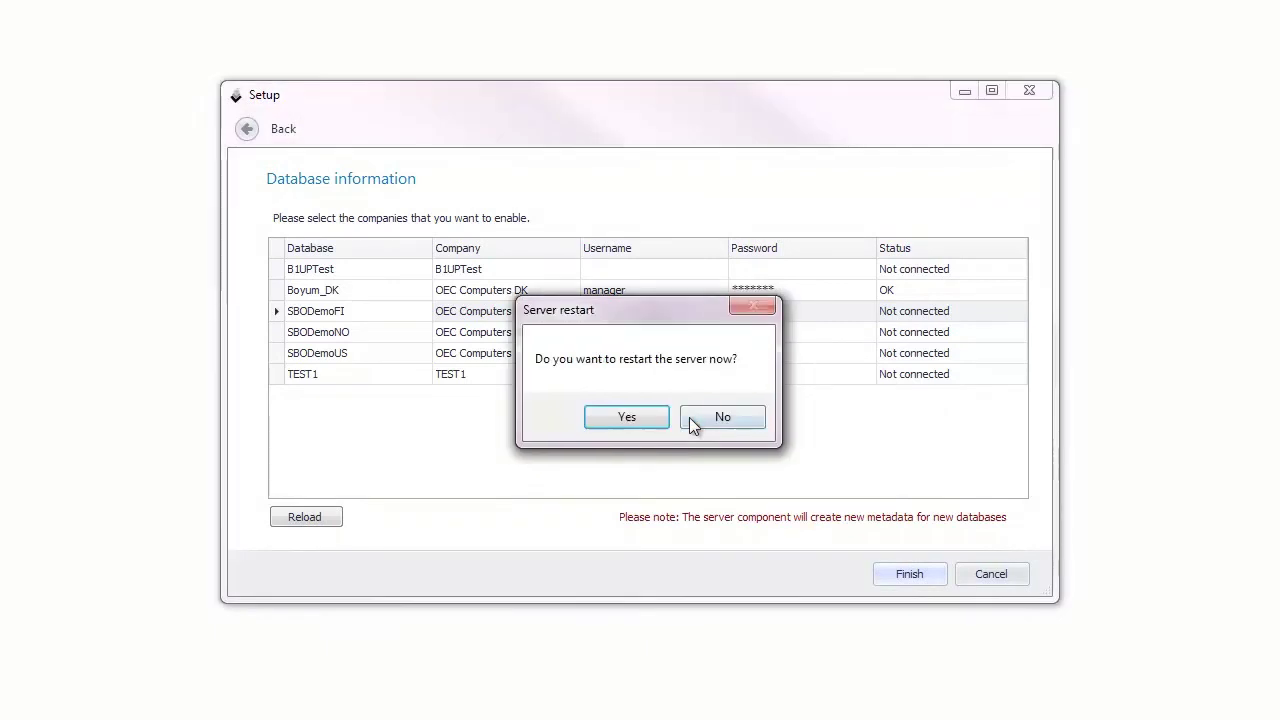
pyautogui.click(627, 417)
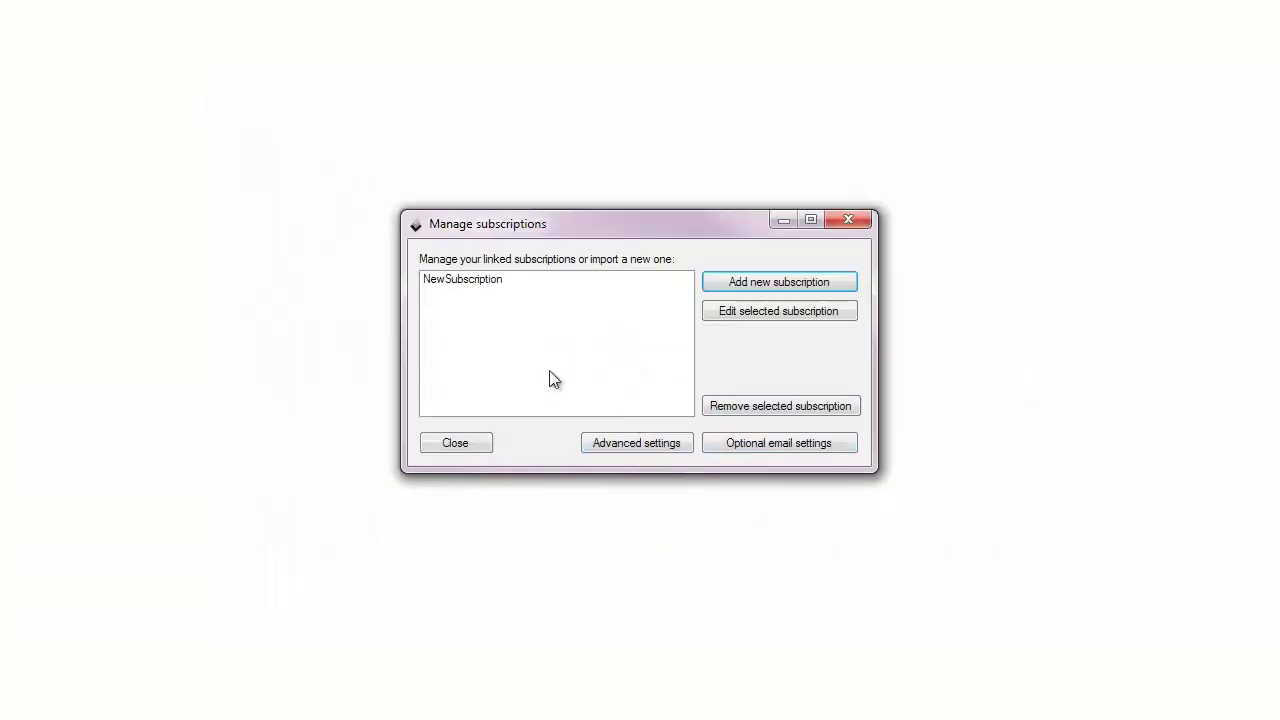